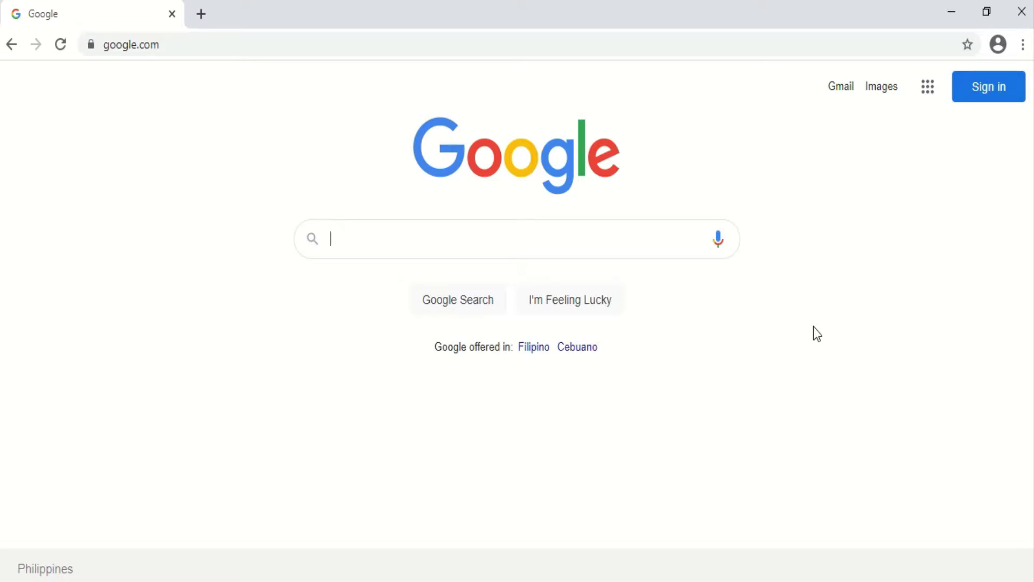
Search Google for "EBSCO HOST".
left_click(550, 240)
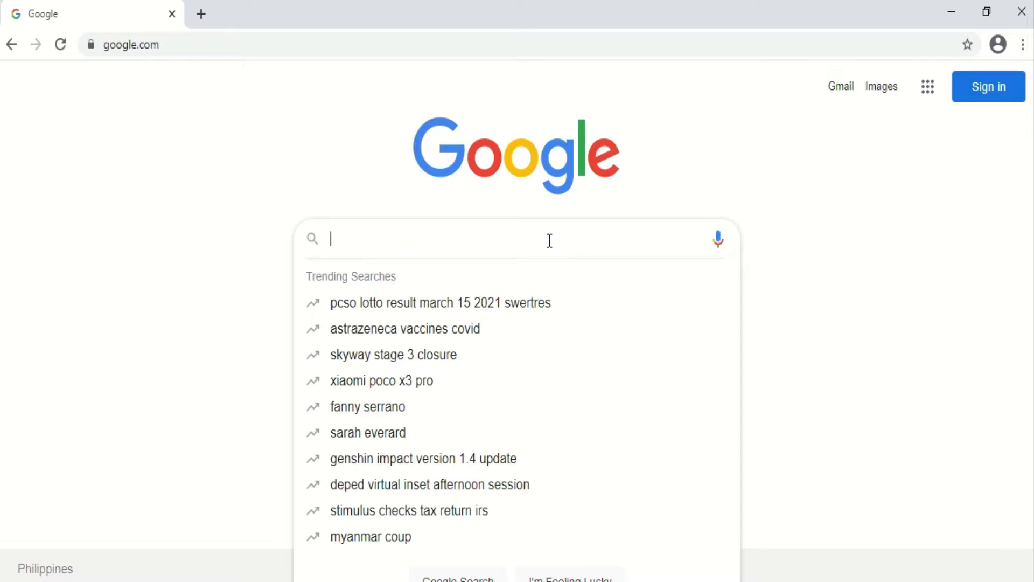
key("Caps_Lock")
type("EBS")
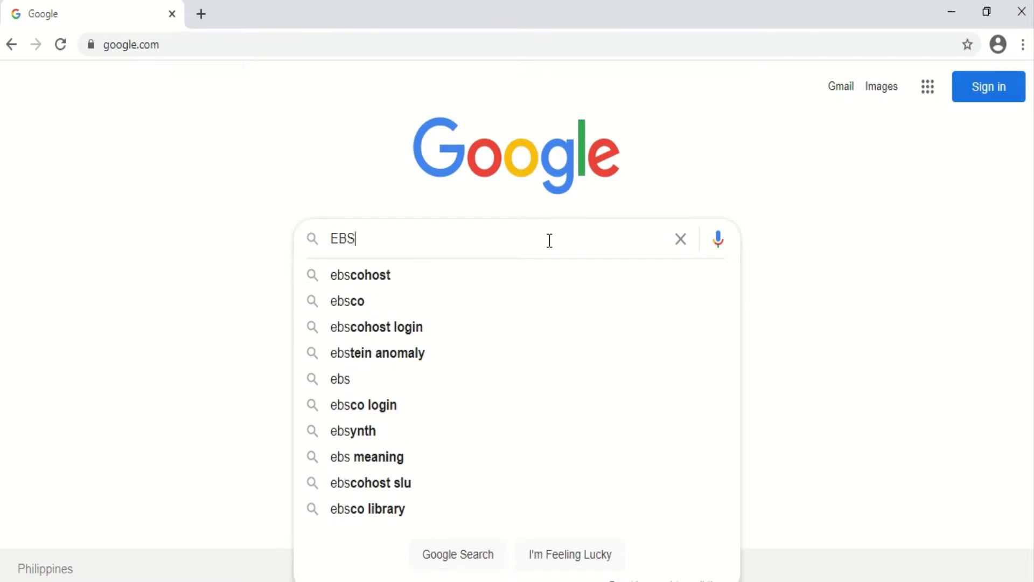
type("CO HOST")
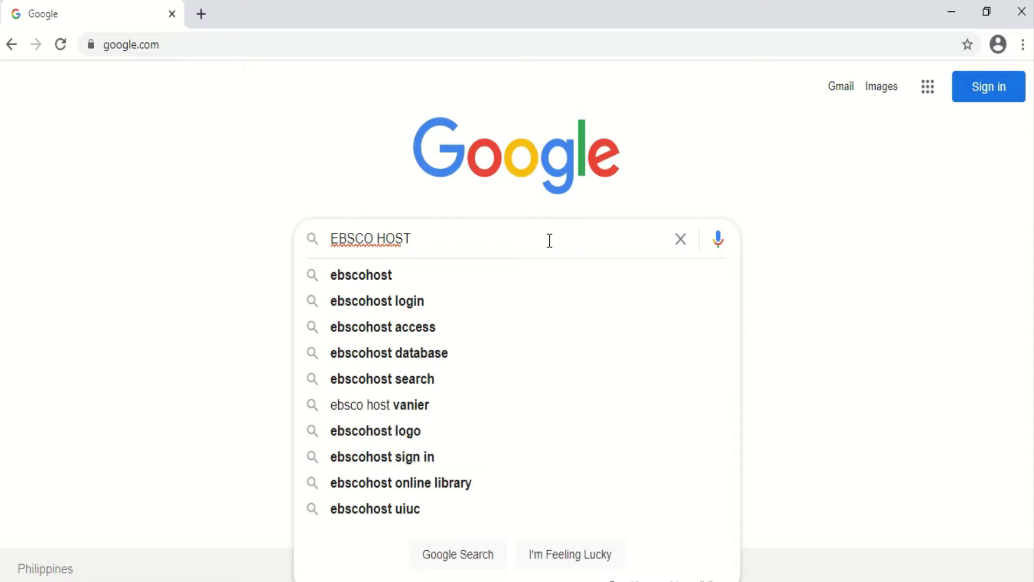
key("Return")
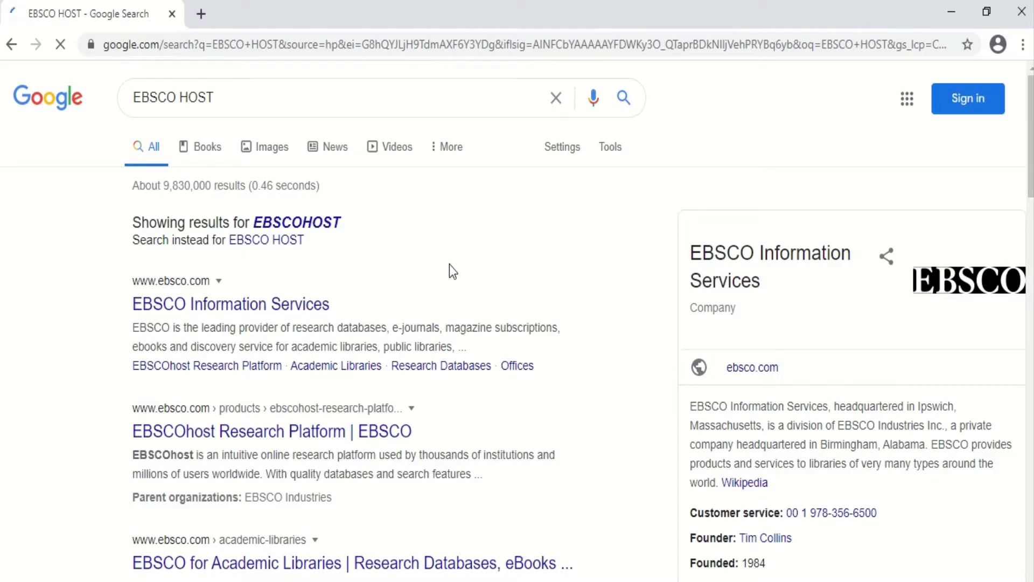
Find the search.ebscohost.com login result titled "EBSCO Host" among the search results and open it.
scroll(449, 264, "down", 3)
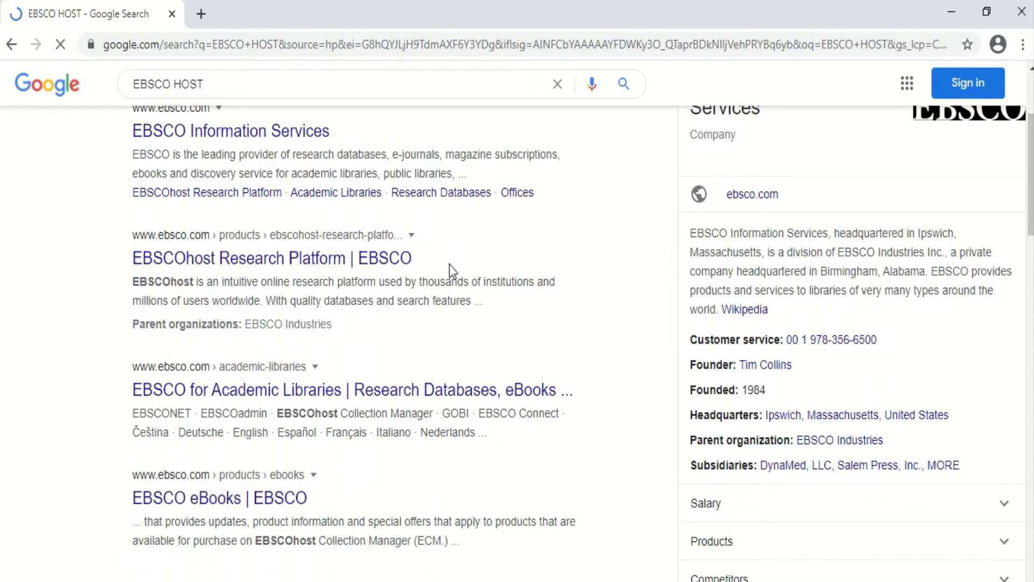
scroll(449, 264, "down", 3)
scroll(451, 265, "down", 3)
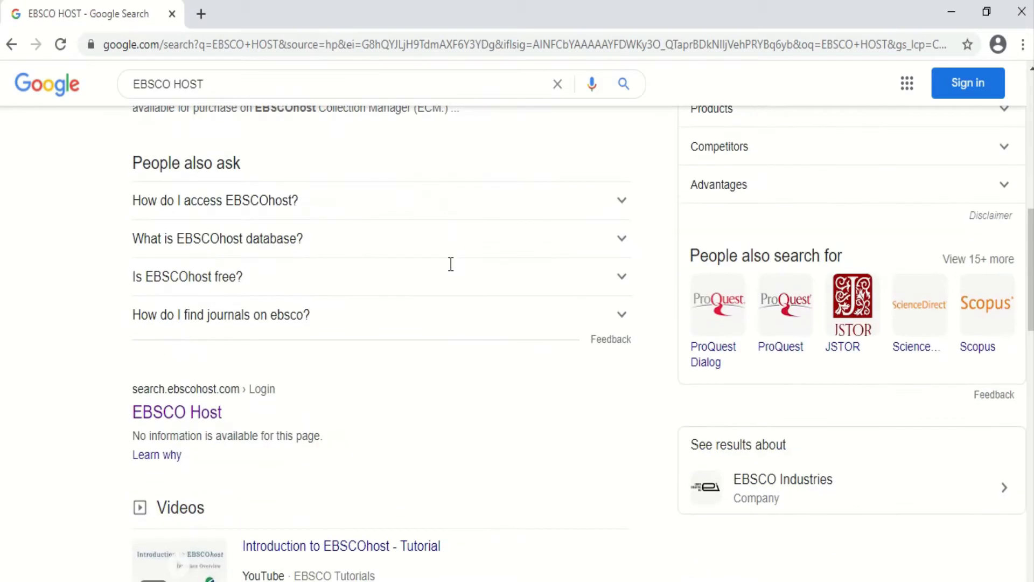
scroll(451, 264, "down", 3)
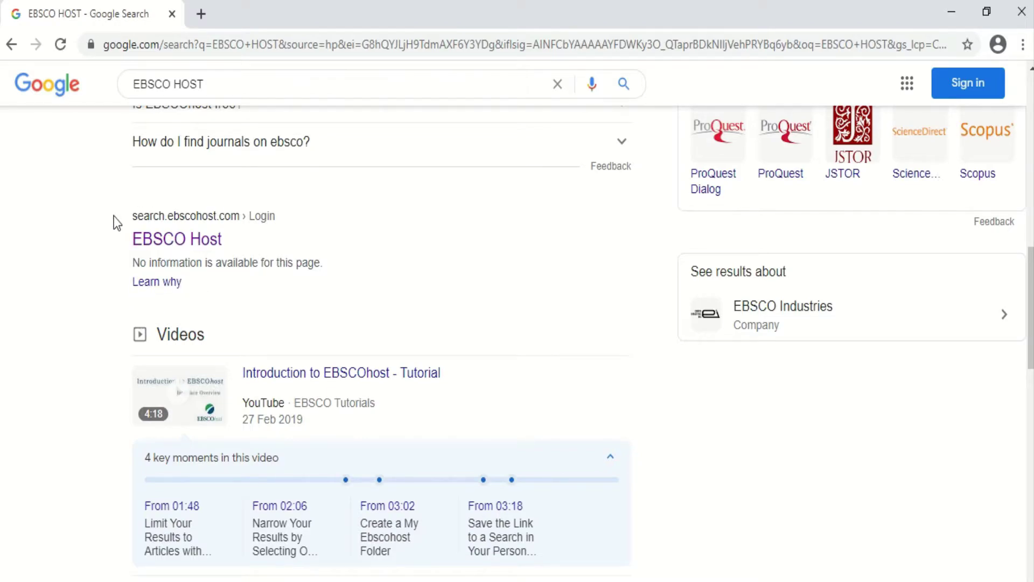
left_click(173, 242)
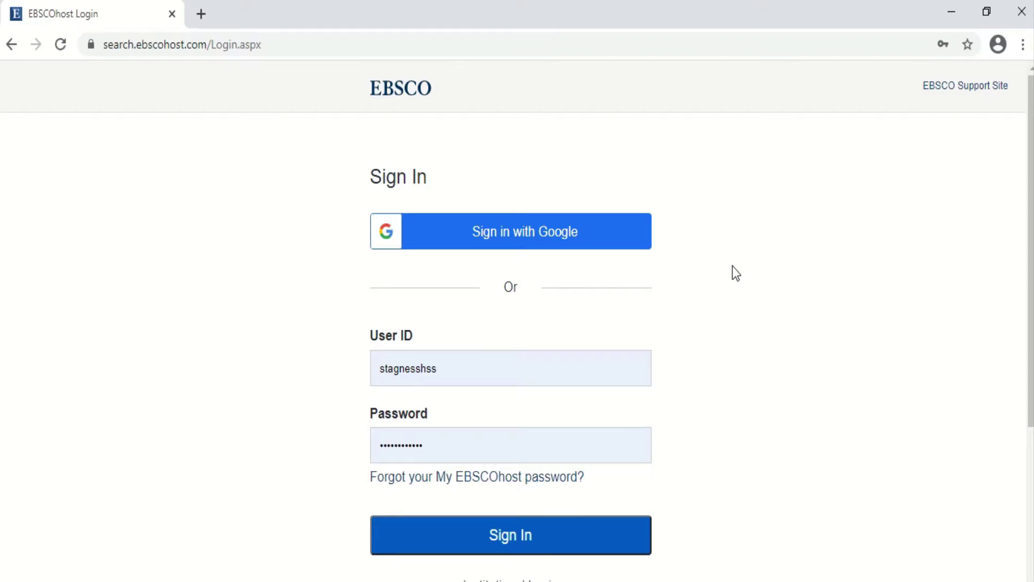
Sign in to EBSCOhost with the prefilled user ID and password.
scroll(734, 278, "down", 2)
scroll(739, 291, "up", 2)
scroll(637, 374, "down", 2)
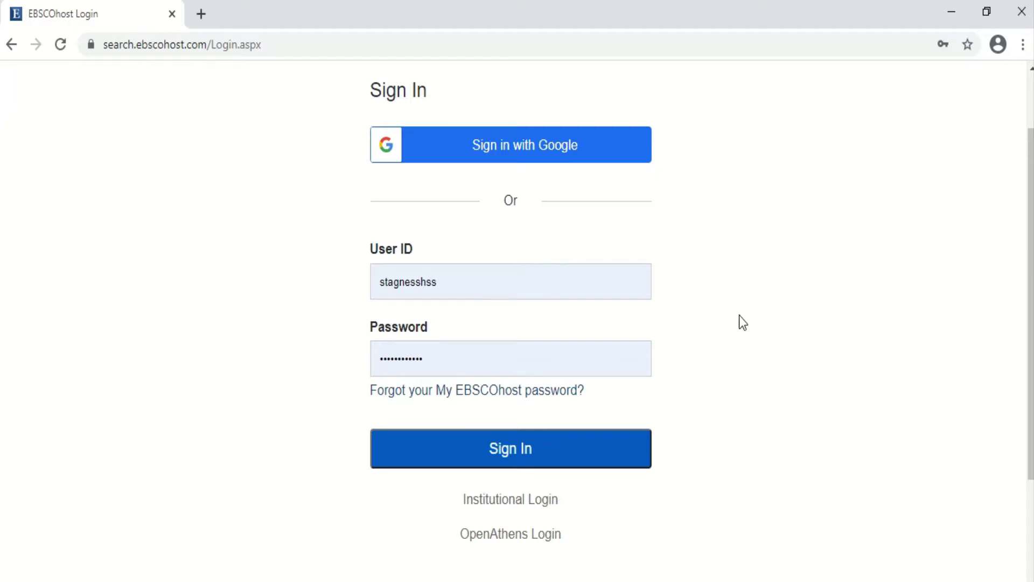
left_click(536, 446)
left_click(533, 461)
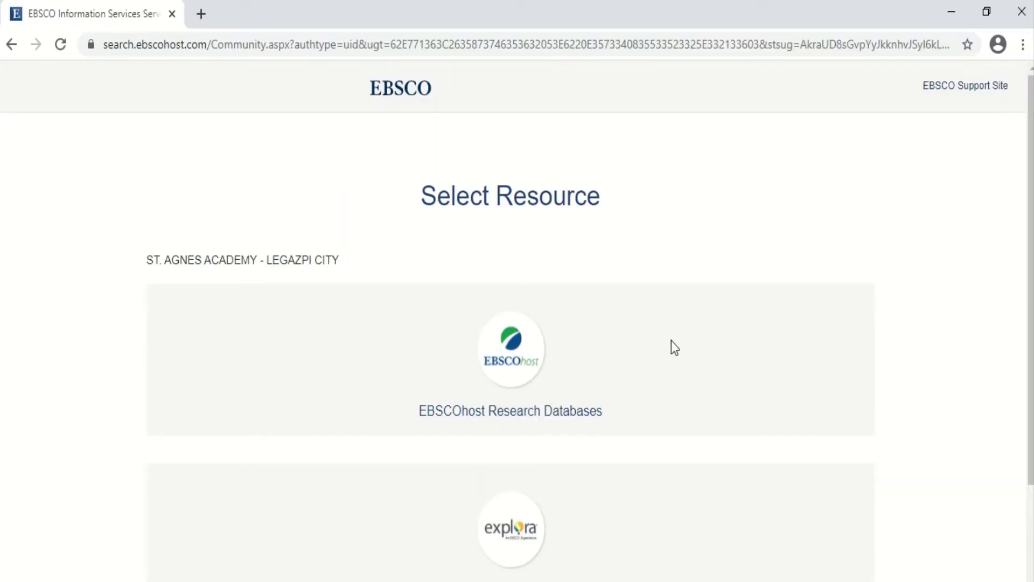
Review the available resources and open EBSCOhost Research Databases.
scroll(700, 372, "down", 2)
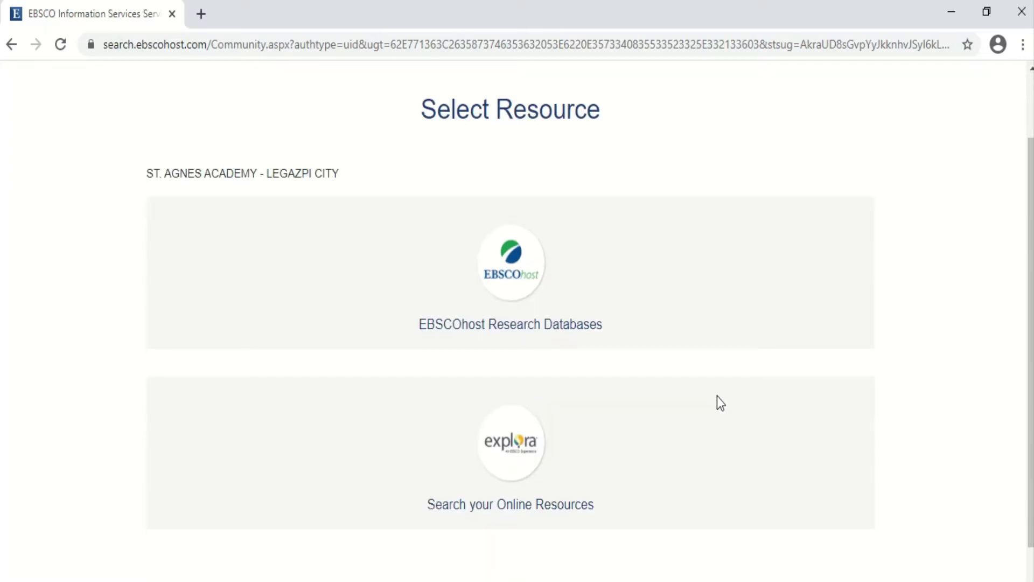
scroll(731, 415, "up", 2)
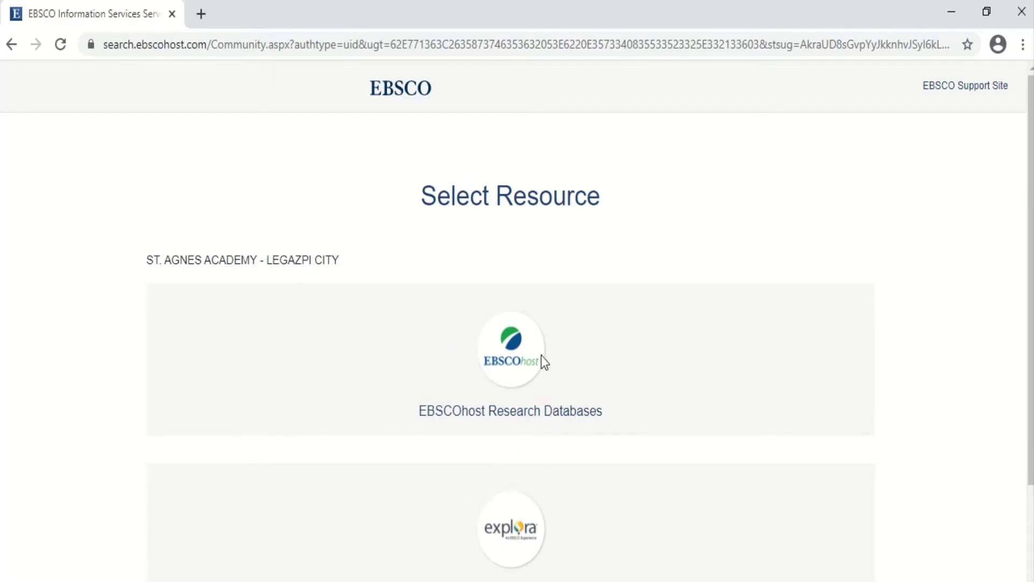
scroll(619, 382, "down", 3)
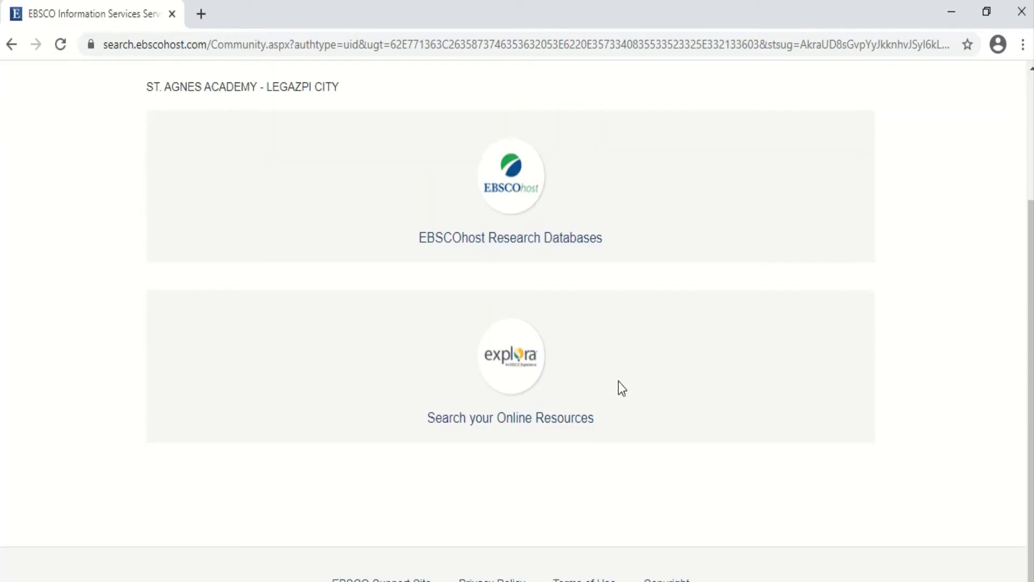
scroll(618, 381, "up", 2)
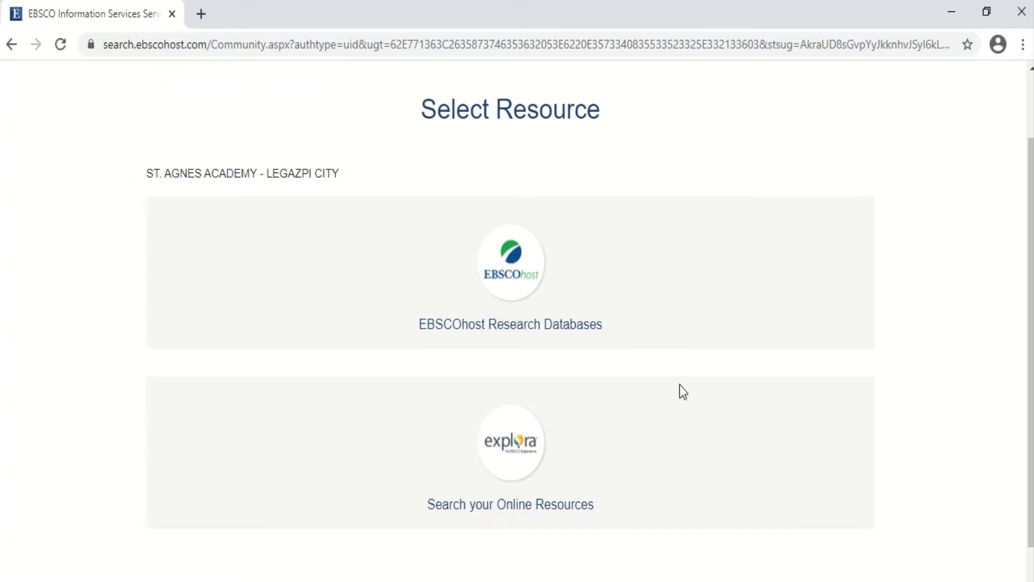
scroll(683, 392, "up", 2)
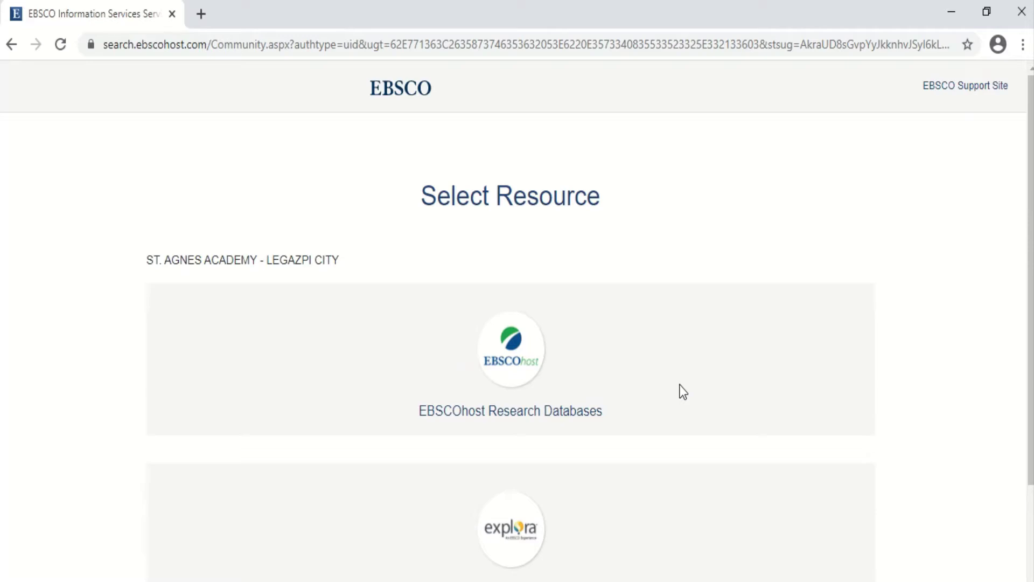
scroll(683, 391, "down", 2)
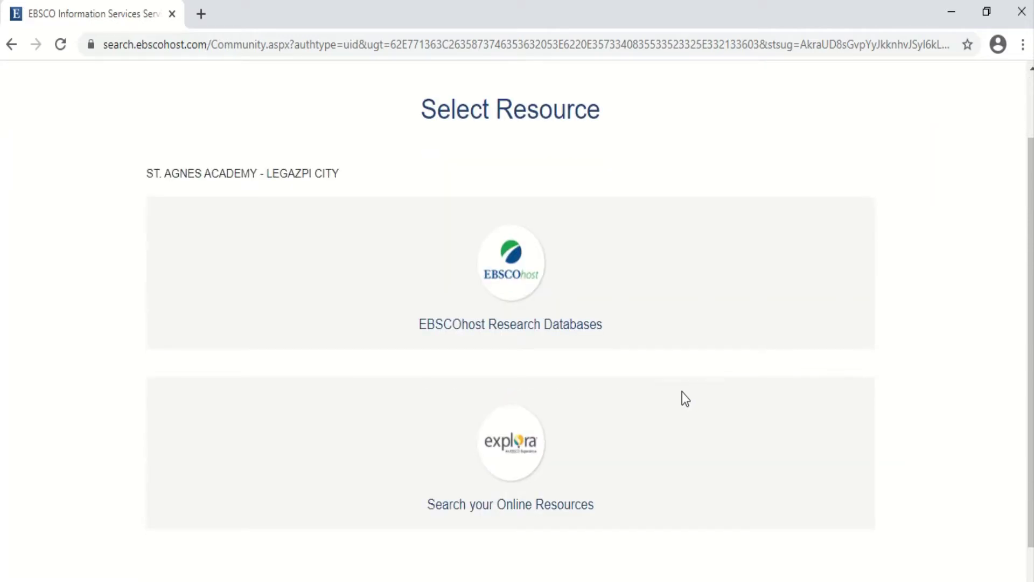
scroll(700, 400, "up", 2)
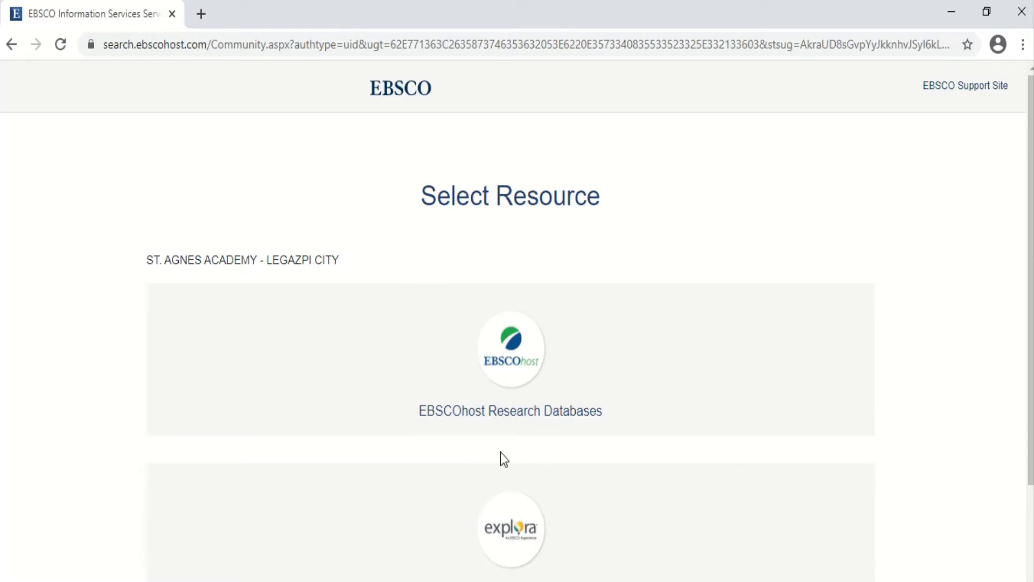
left_click(531, 418)
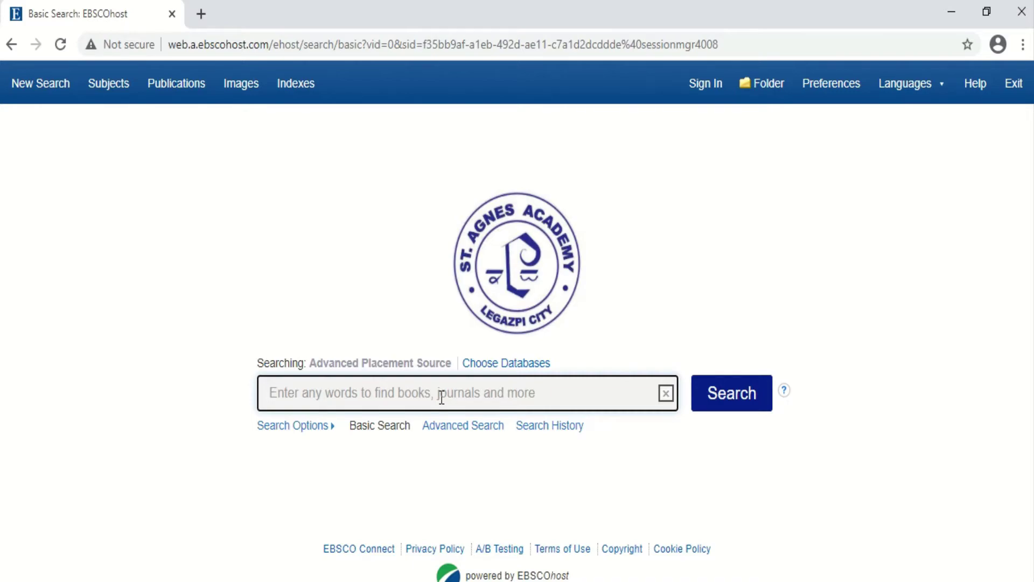
Run a basic search for "covid-19" in the Advanced Placement Source database.
key("Caps_Lock")
type("co")
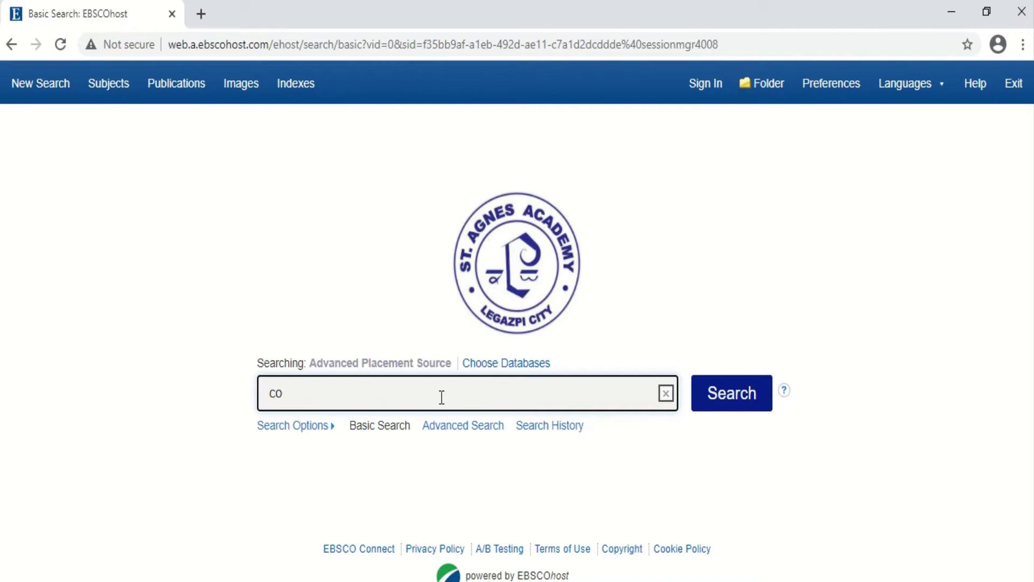
type("vi-")
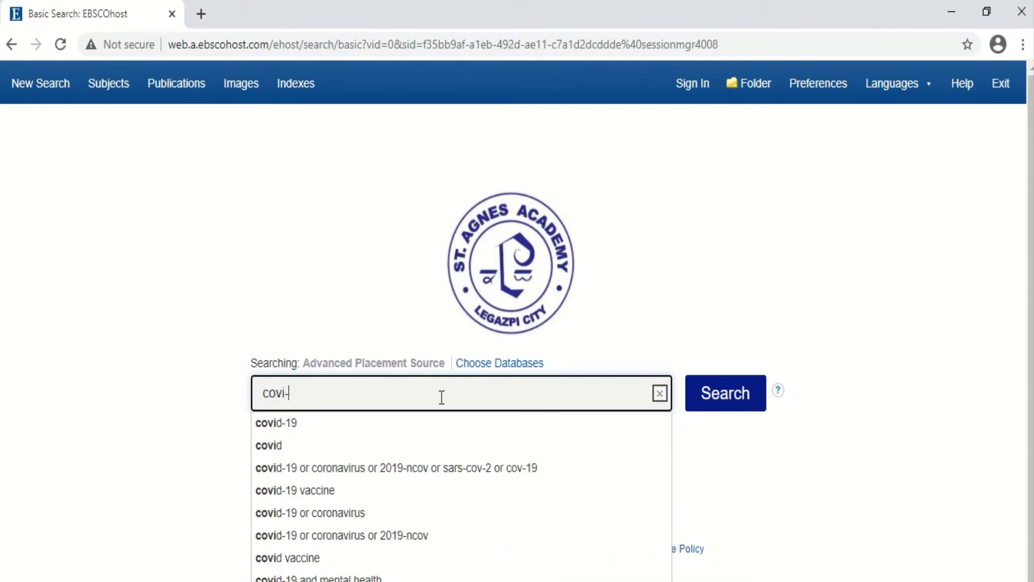
type("19")
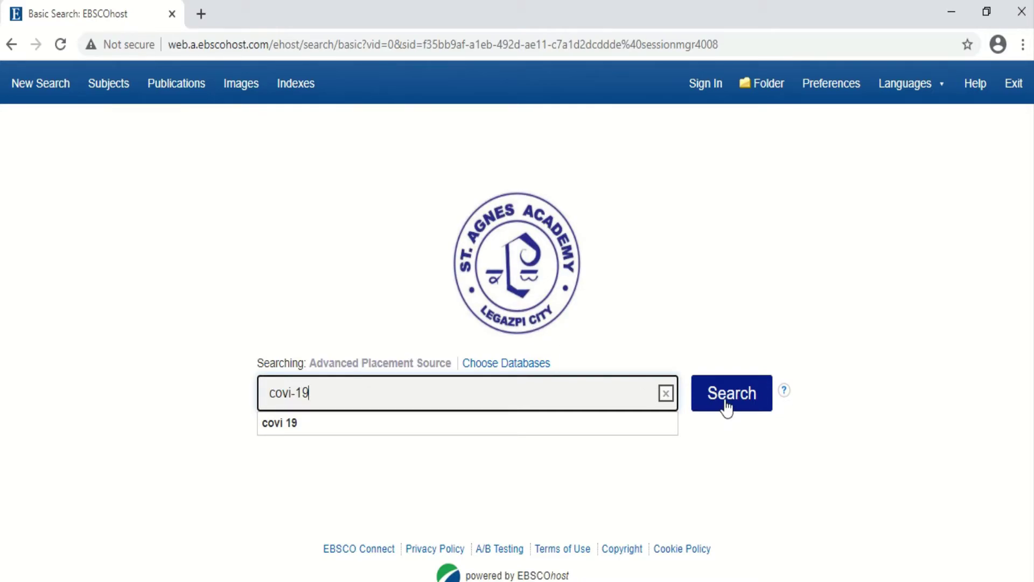
left_click(292, 392)
type("d")
key("Delete")
type("-")
left_click(367, 394)
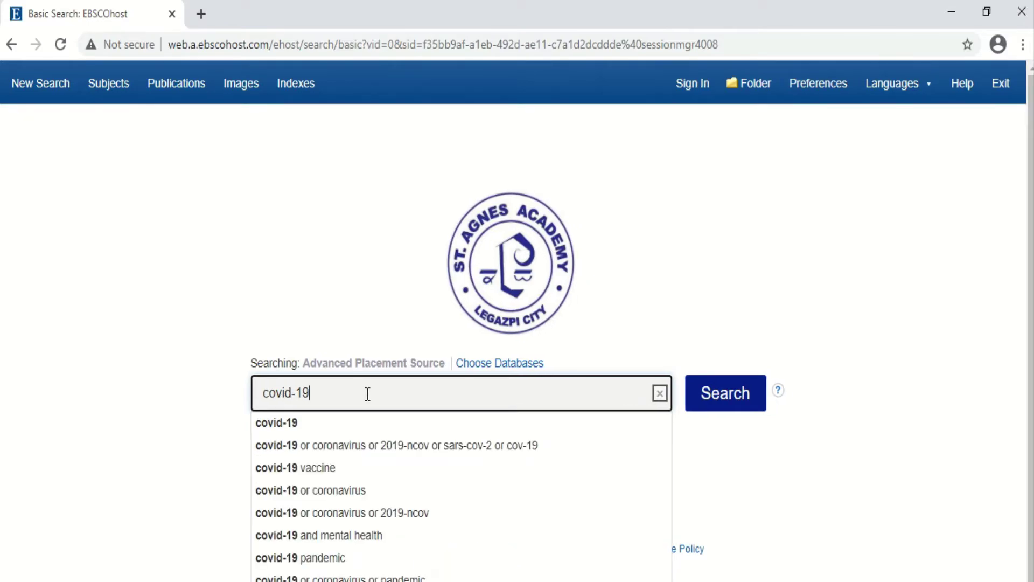
left_click(719, 401)
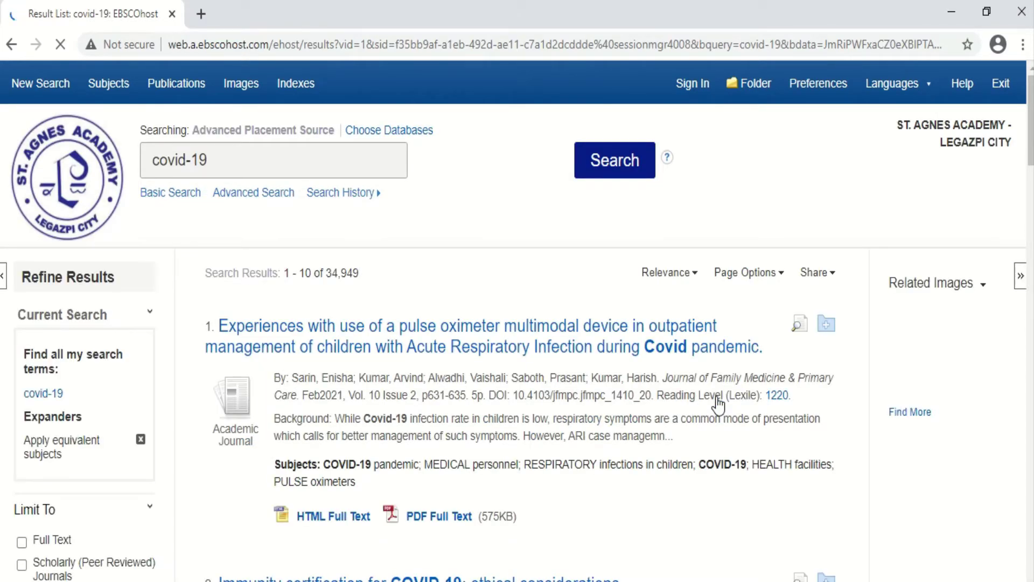
Look through the first page of covid-19 articles and their available full-text formats.
scroll(576, 376, "down", 2)
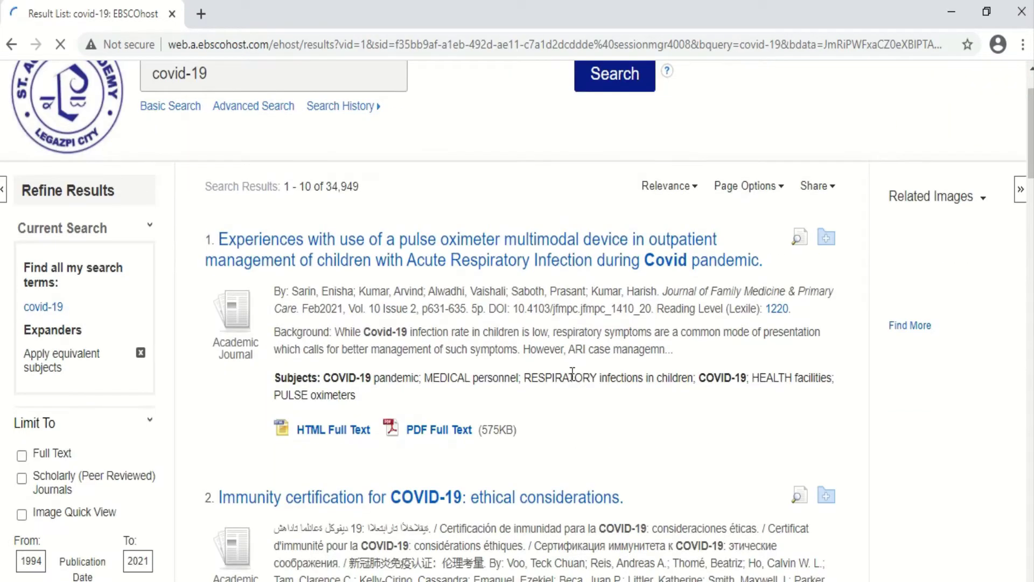
scroll(572, 374, "down", 4)
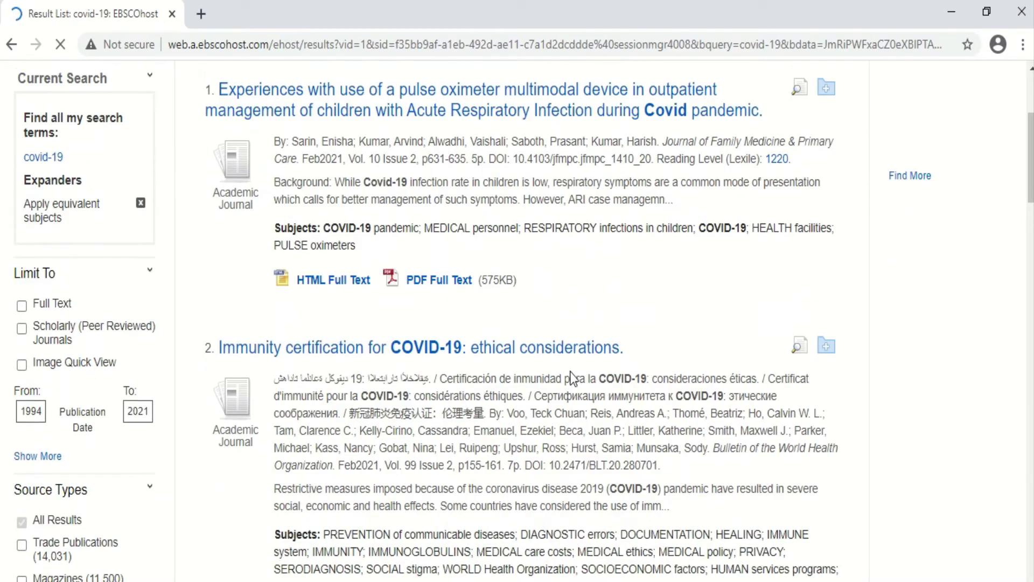
scroll(572, 377, "down", 12)
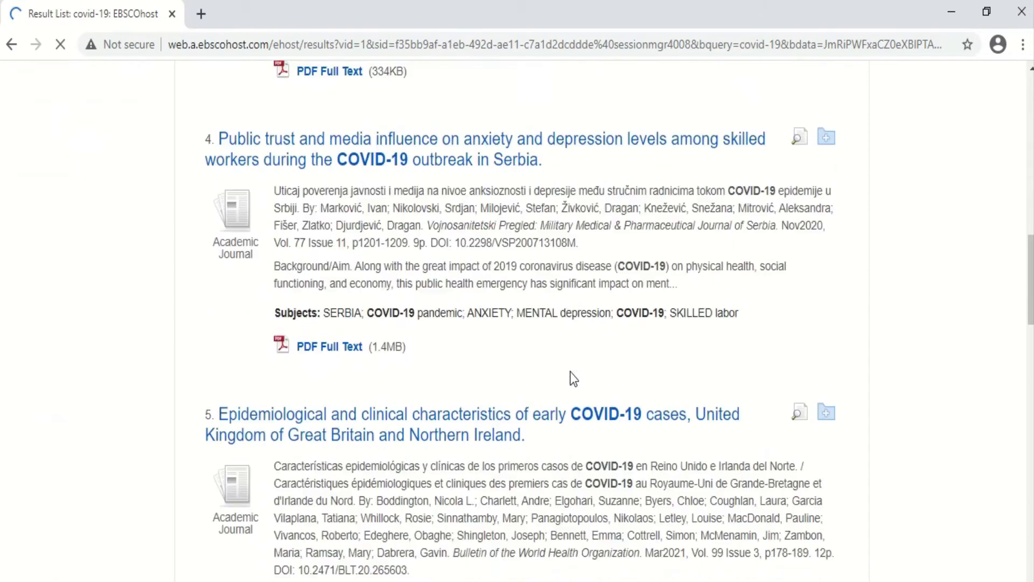
scroll(571, 373, "down", 10)
scroll(570, 372, "up", 9)
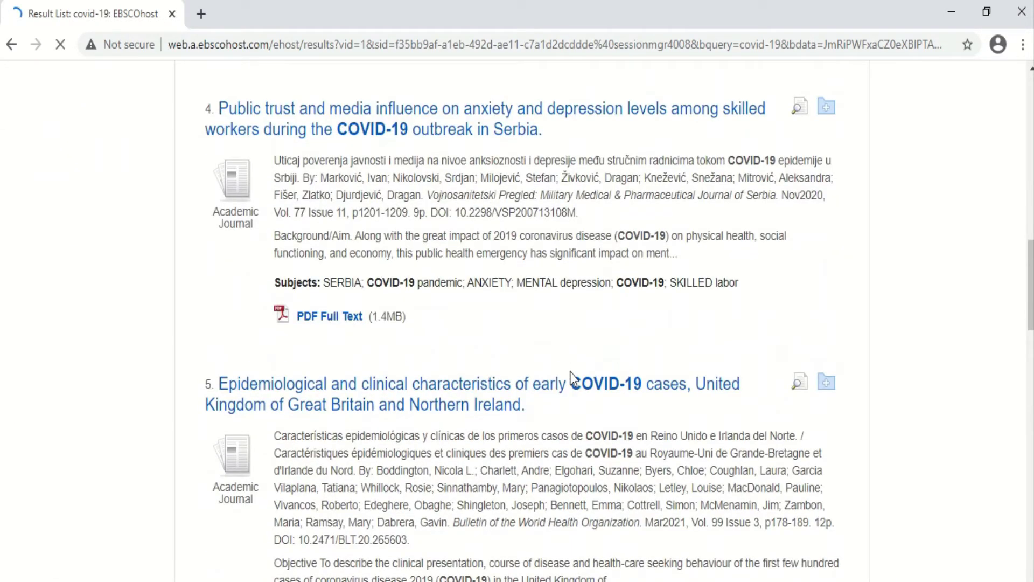
scroll(570, 371, "up", 15)
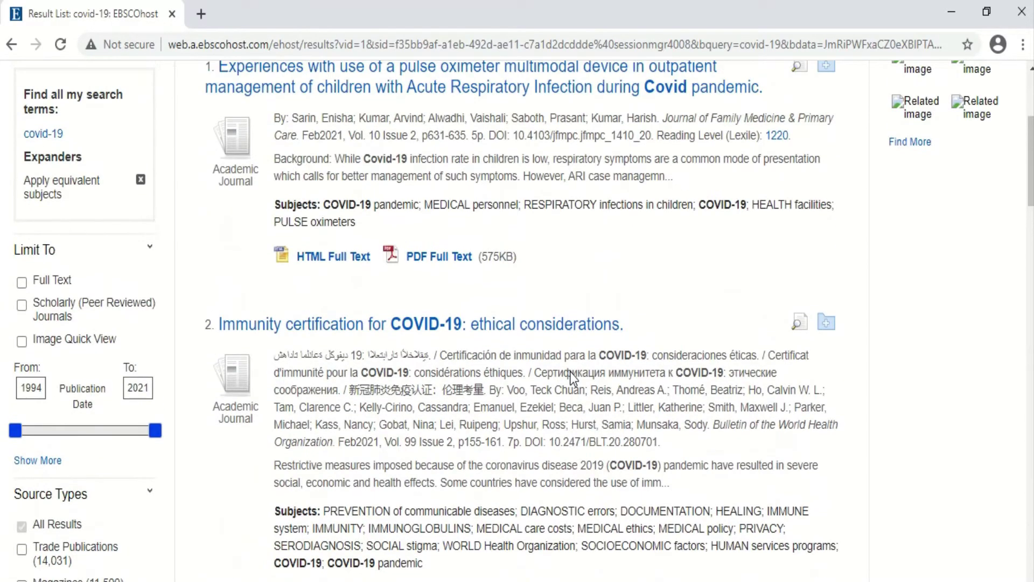
scroll(570, 372, "up", 2)
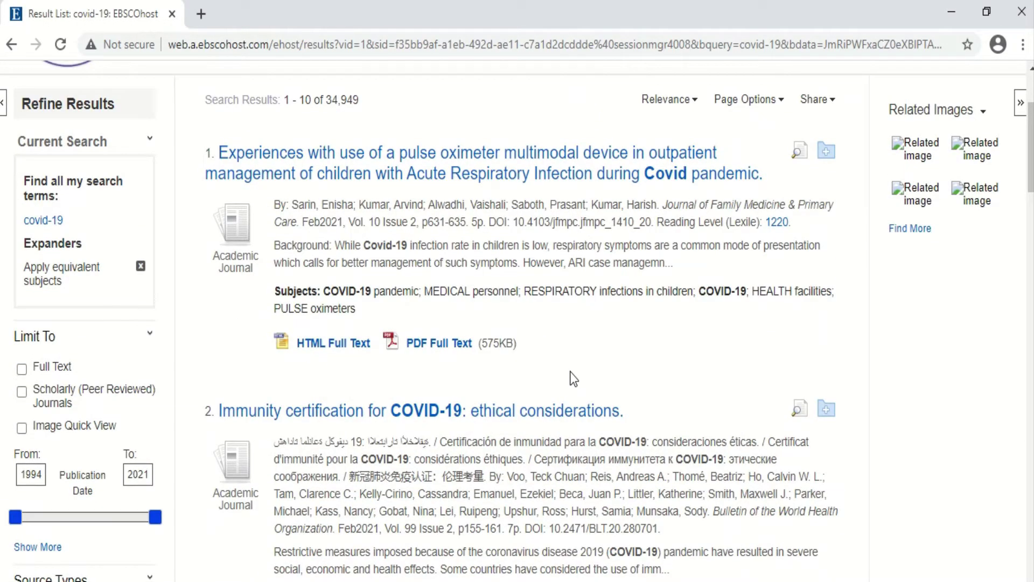
scroll(573, 378, "up", 4)
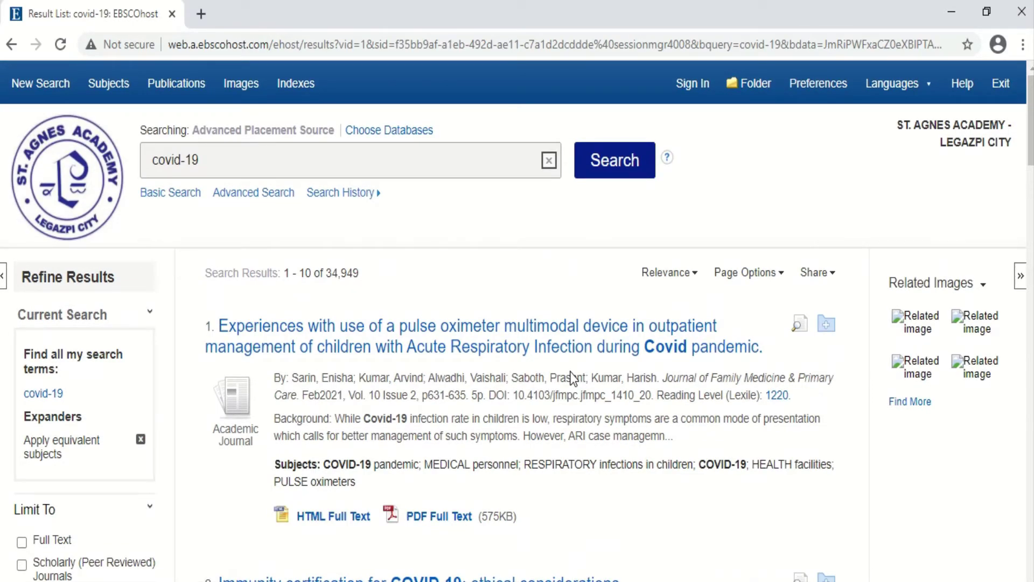
Limit the covid-19 results to Full Text and look over the refined list.
scroll(570, 372, "down", 2)
scroll(573, 377, "down", 2)
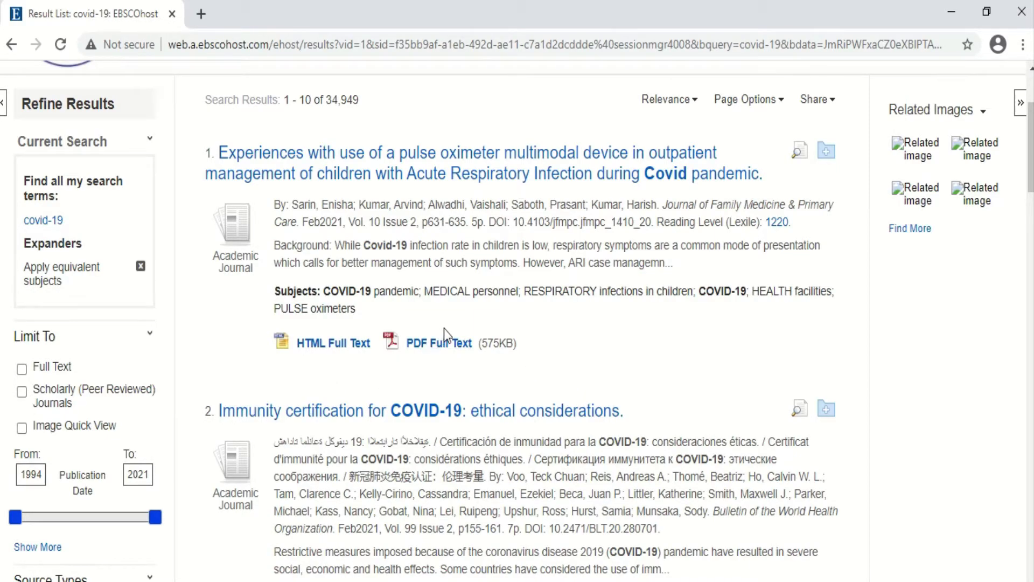
scroll(439, 334, "down", 2)
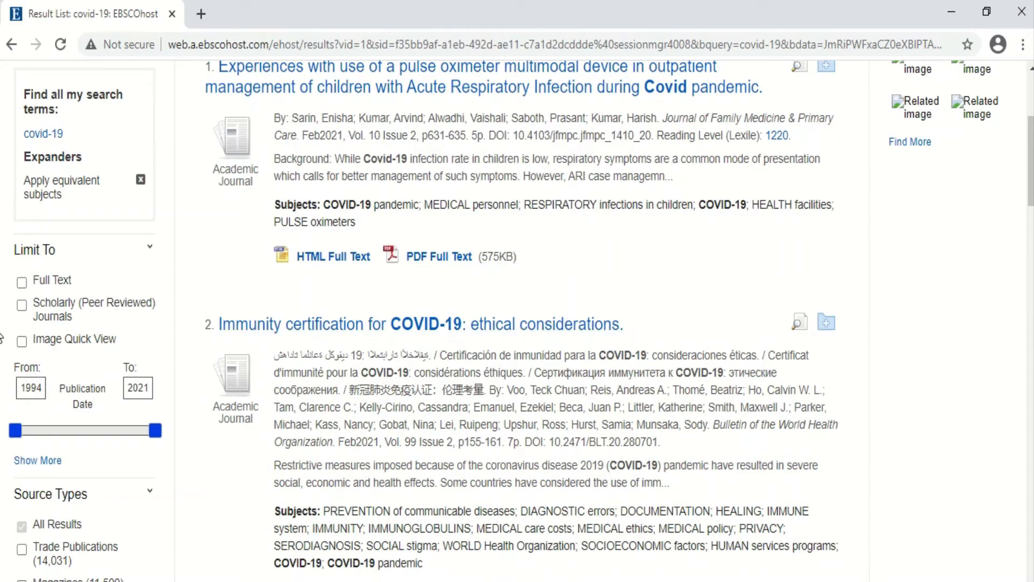
left_click(21, 283)
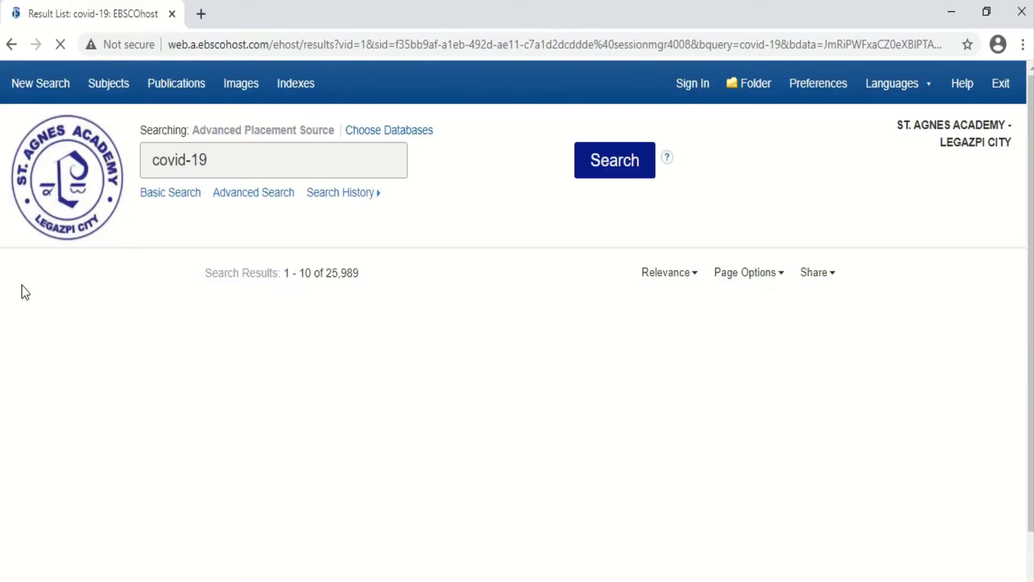
scroll(154, 347, "down", 3)
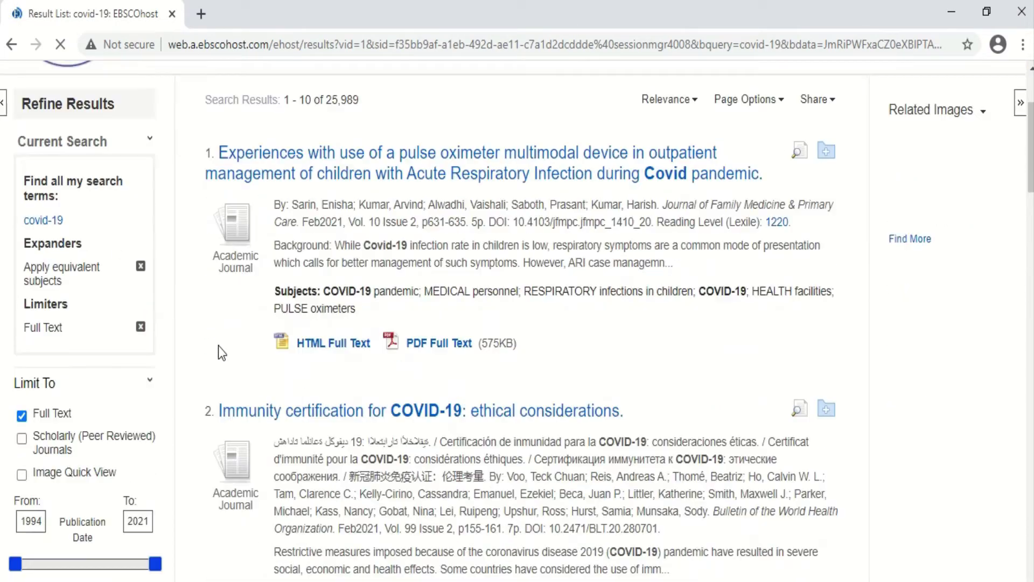
scroll(26, 360, "down", 3)
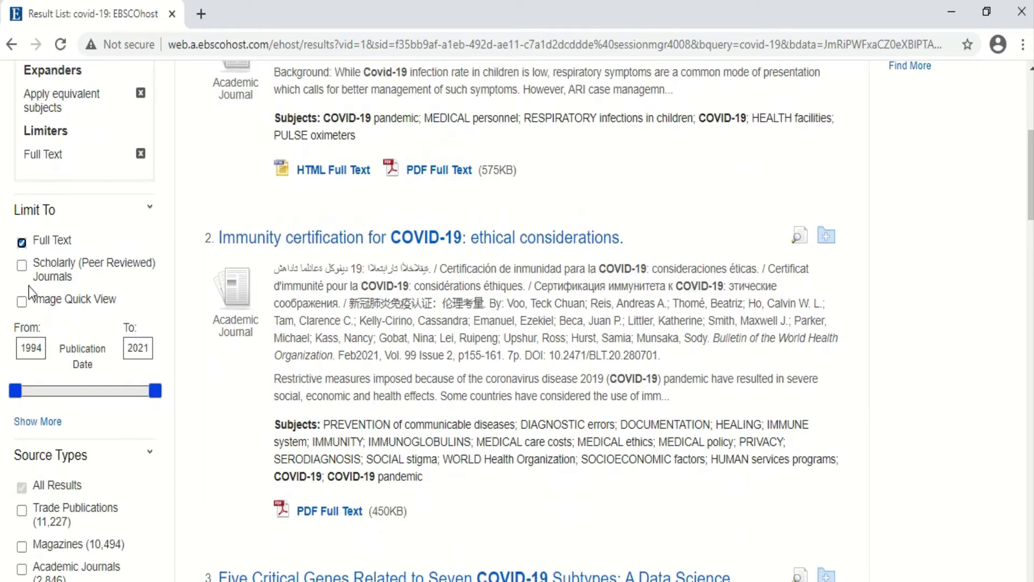
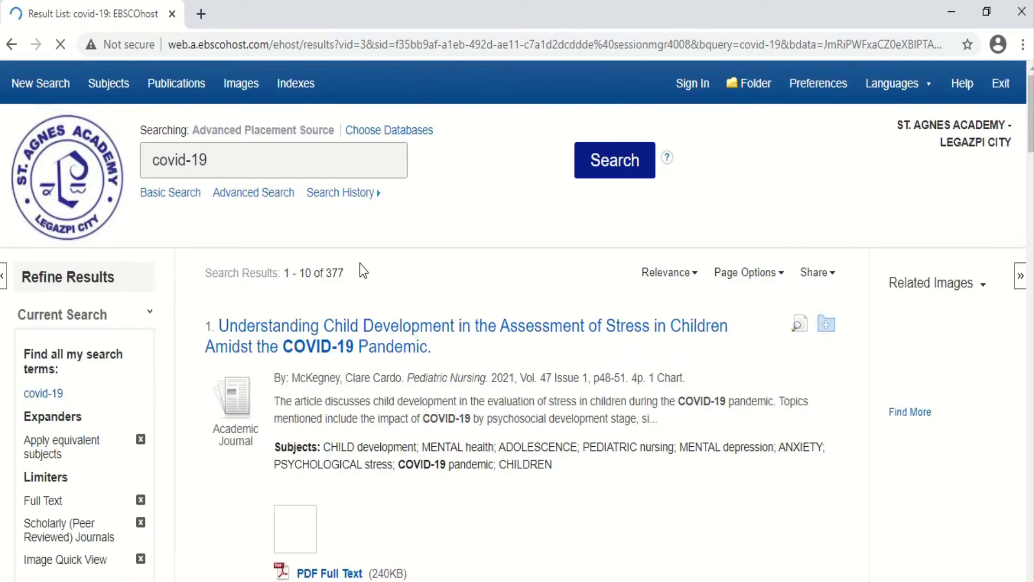
Examine the covid-19 results limited to Full Text, Scholarly (Peer Reviewed) Journals and Image Quick View, and the publication date limiter.
scroll(360, 263, "down", 3)
scroll(360, 263, "down", 2)
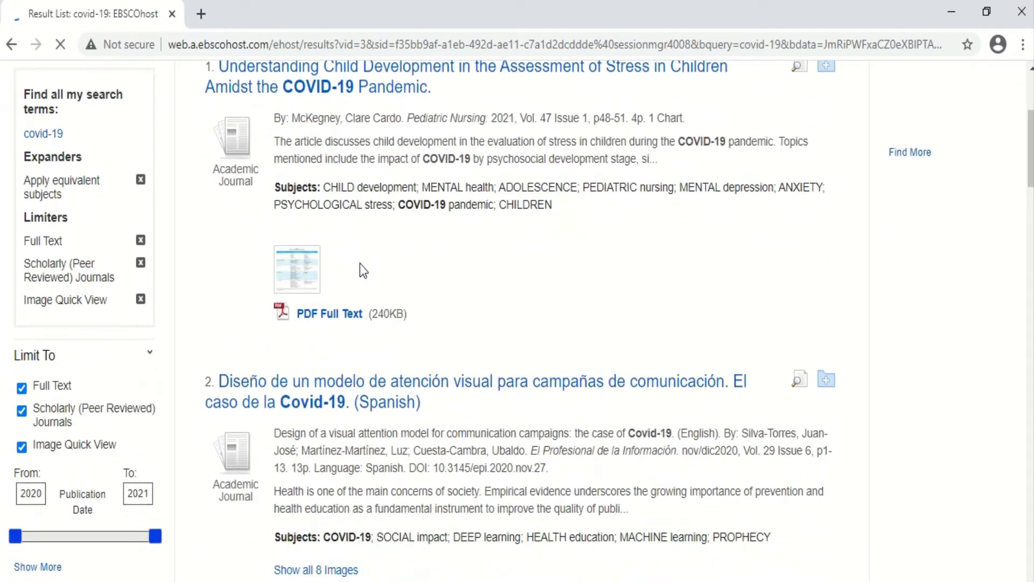
scroll(102, 358, "down", 2)
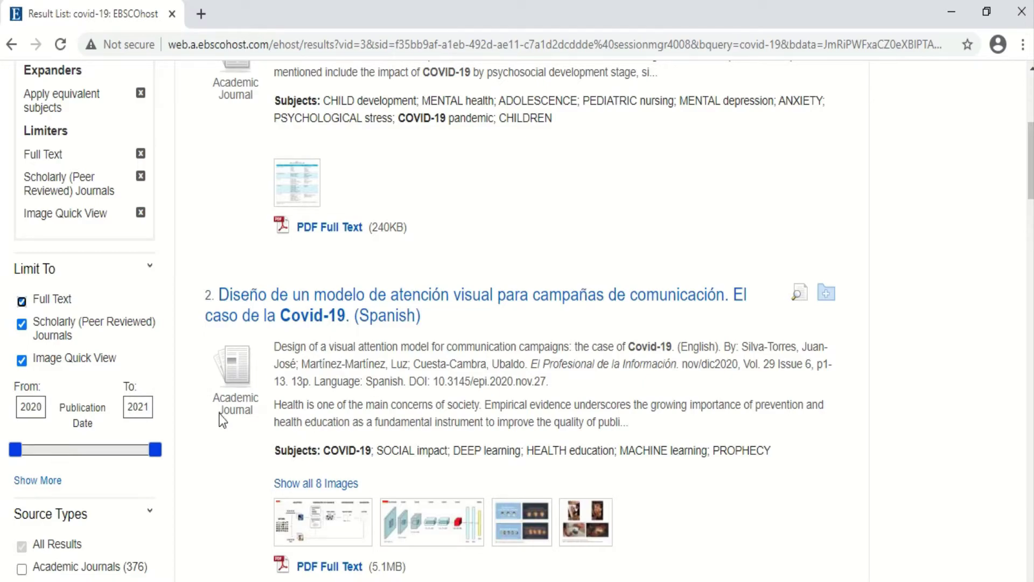
scroll(219, 411, "up", 6)
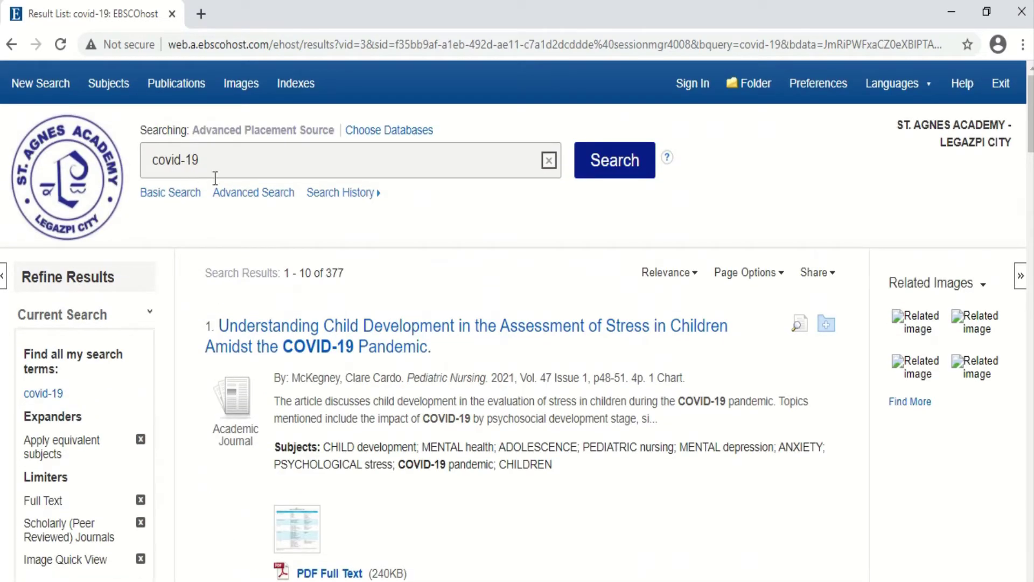
scroll(392, 285, "down", 5)
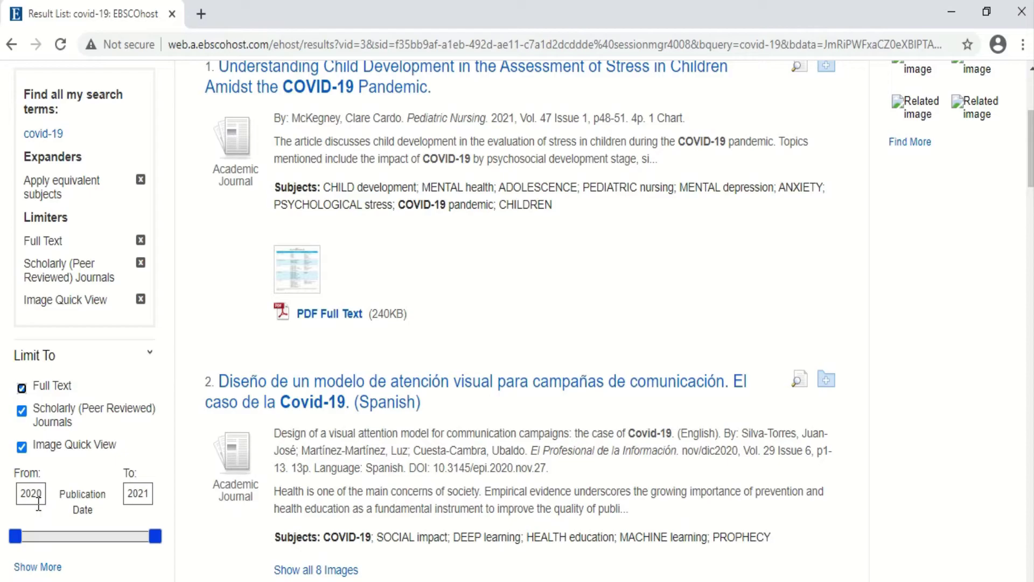
scroll(458, 334, "up", 3)
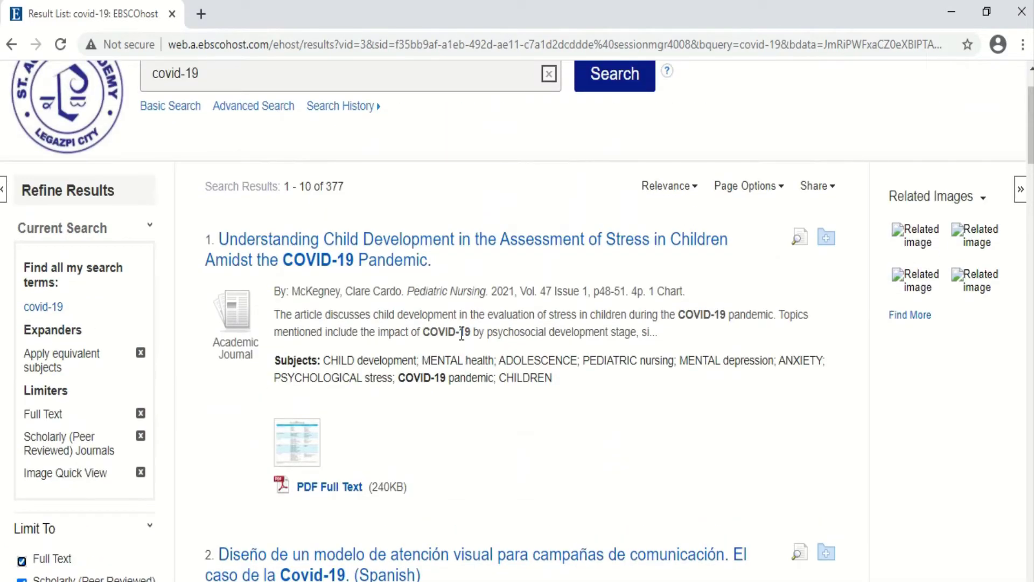
scroll(462, 334, "down", 5)
scroll(462, 334, "up", 5)
scroll(250, 254, "up", 2)
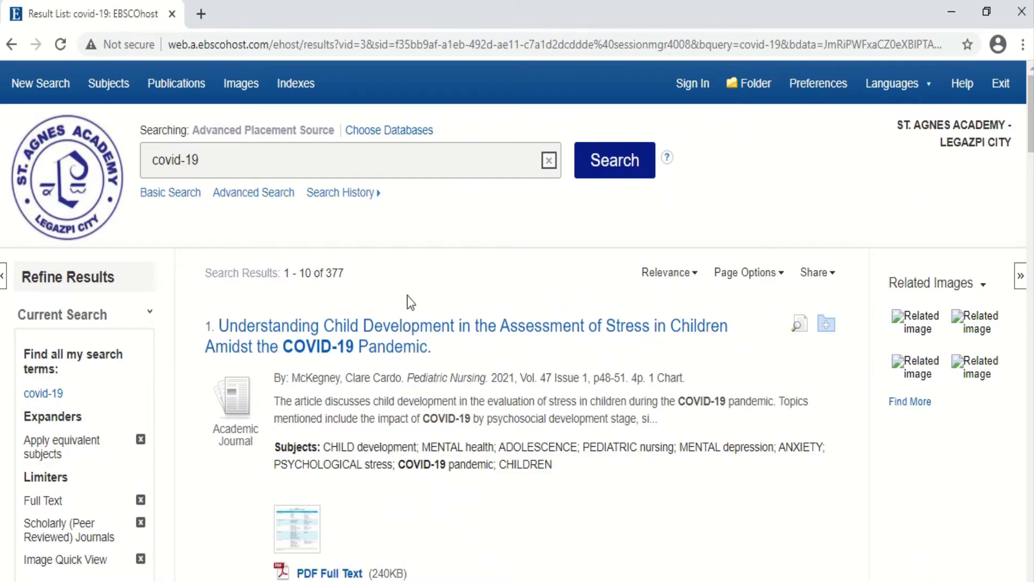
scroll(323, 350, "down", 3)
scroll(129, 490, "down", 2)
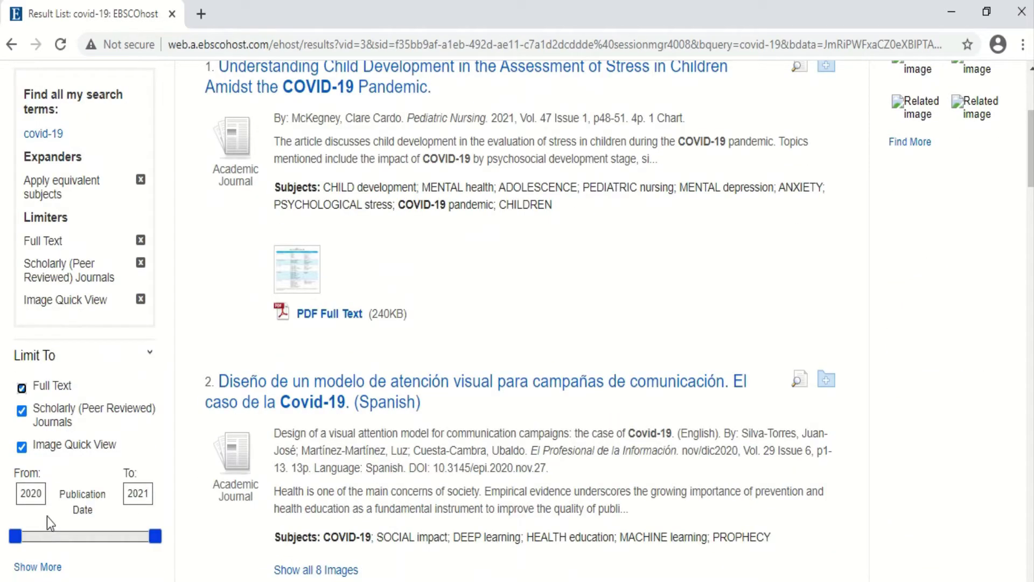
scroll(48, 521, "down", 2)
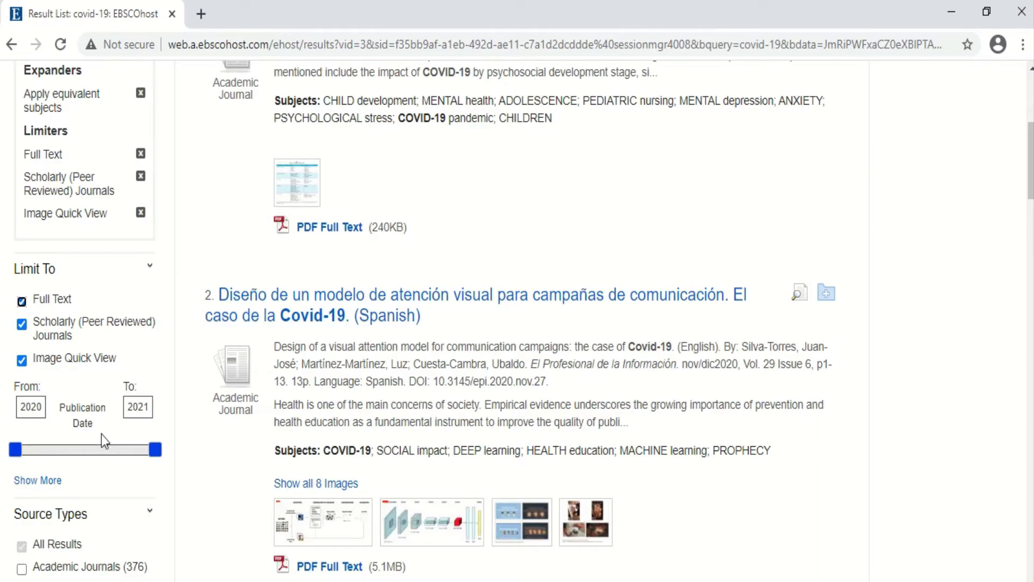
Set the start year of the publication date range to 2011 and apply it to the covid-19 results.
scroll(101, 435, "down", 2)
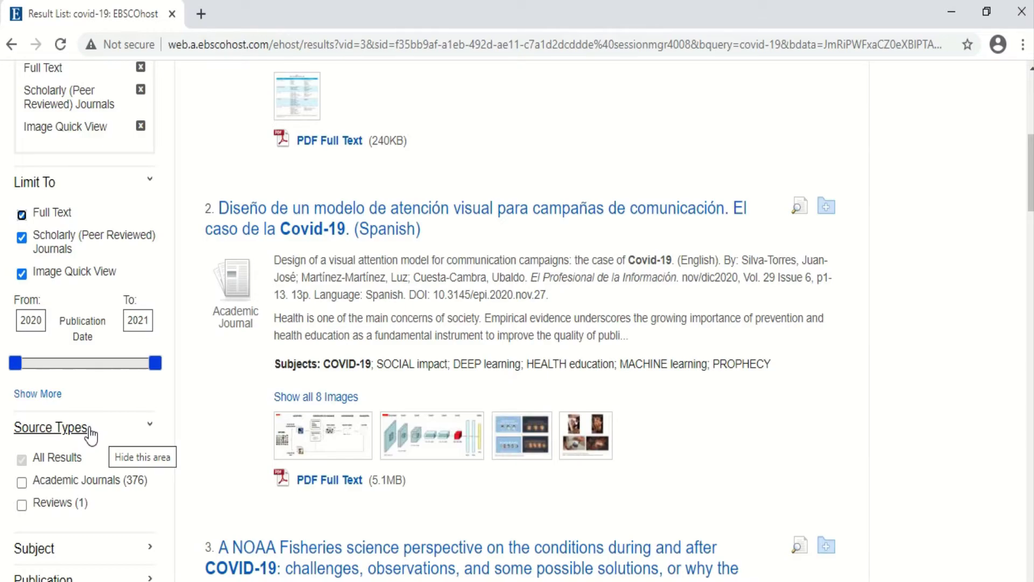
left_click(41, 321)
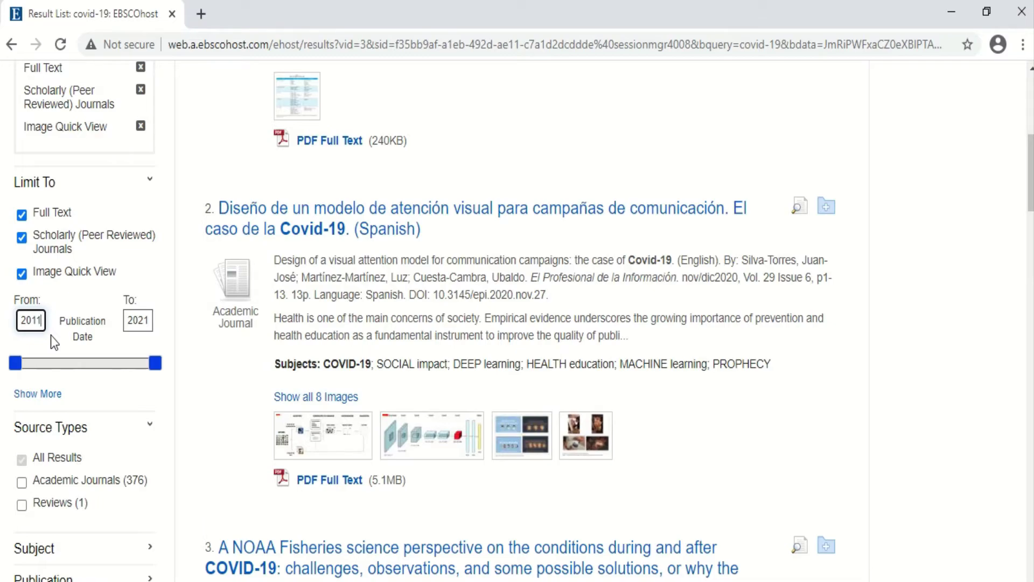
key("Return")
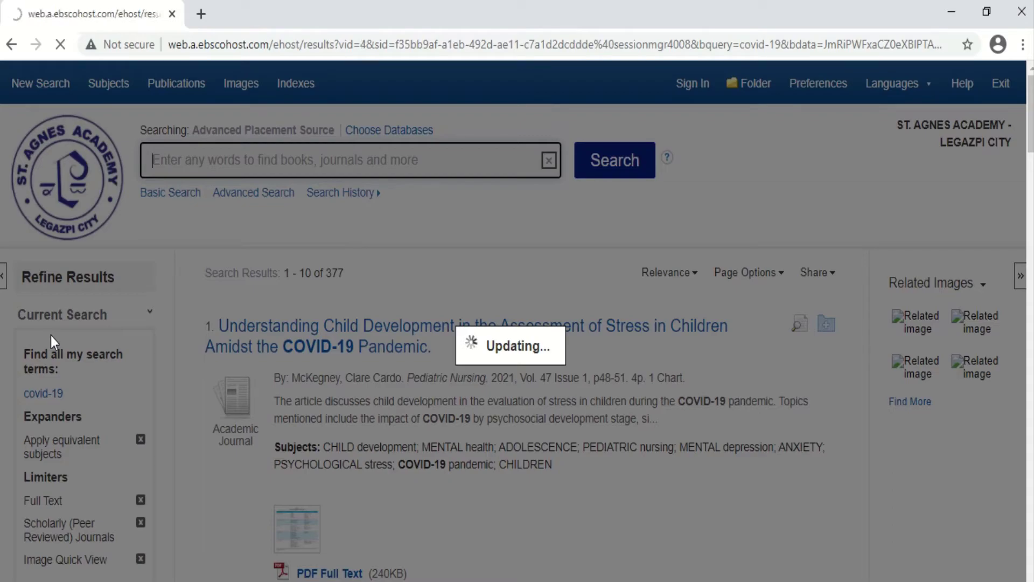
Review the date-limited covid-19 results alongside the applied limiters, the publication date range and the source types.
scroll(276, 369, "down", 8)
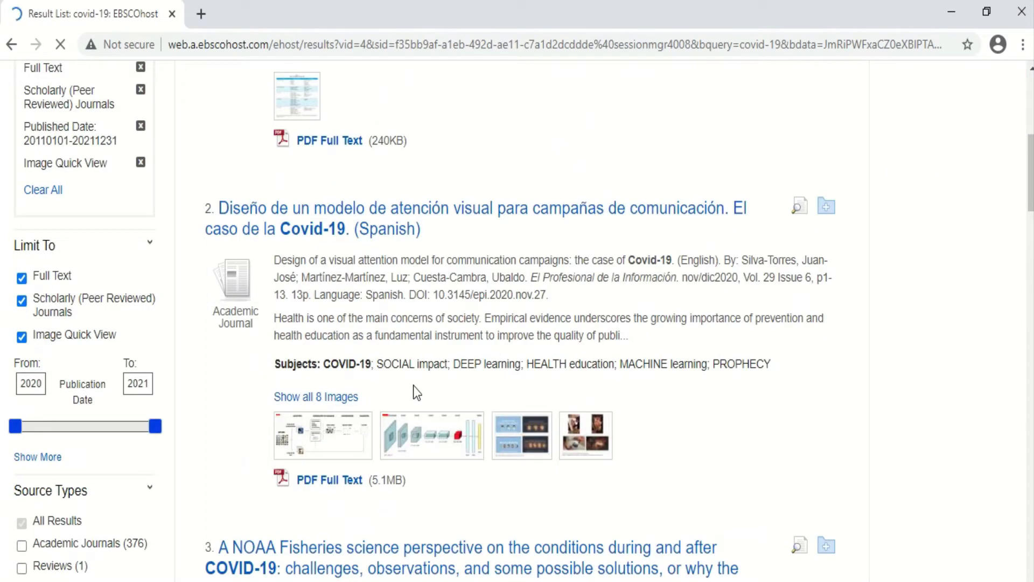
scroll(412, 385, "up", 3)
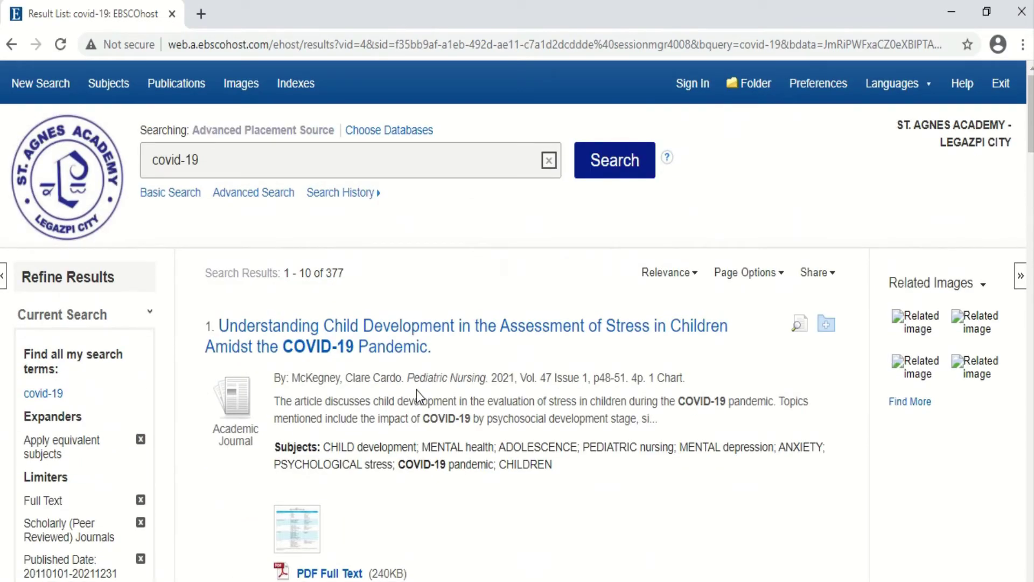
scroll(484, 296, "down", 5)
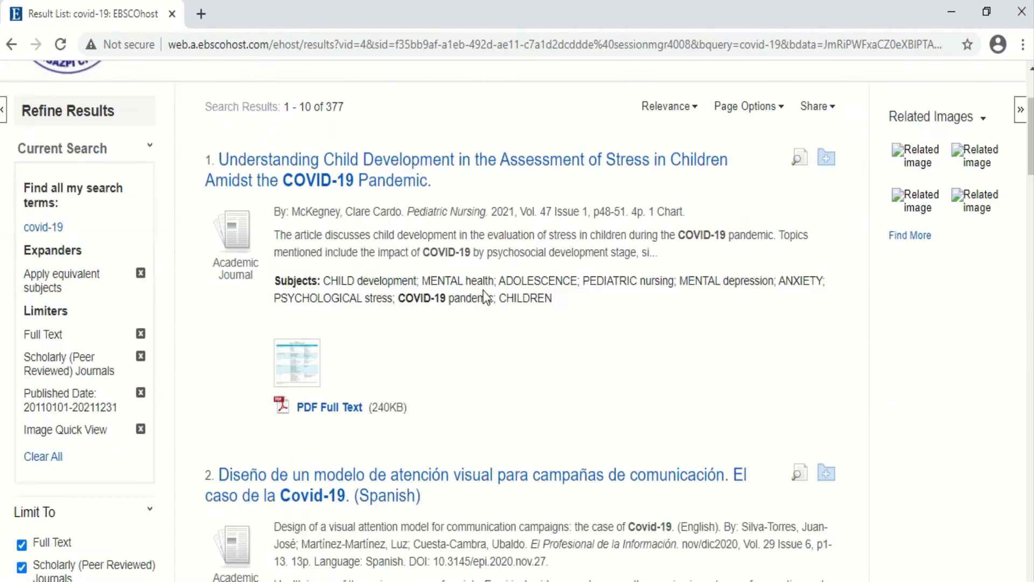
scroll(487, 296, "down", 3)
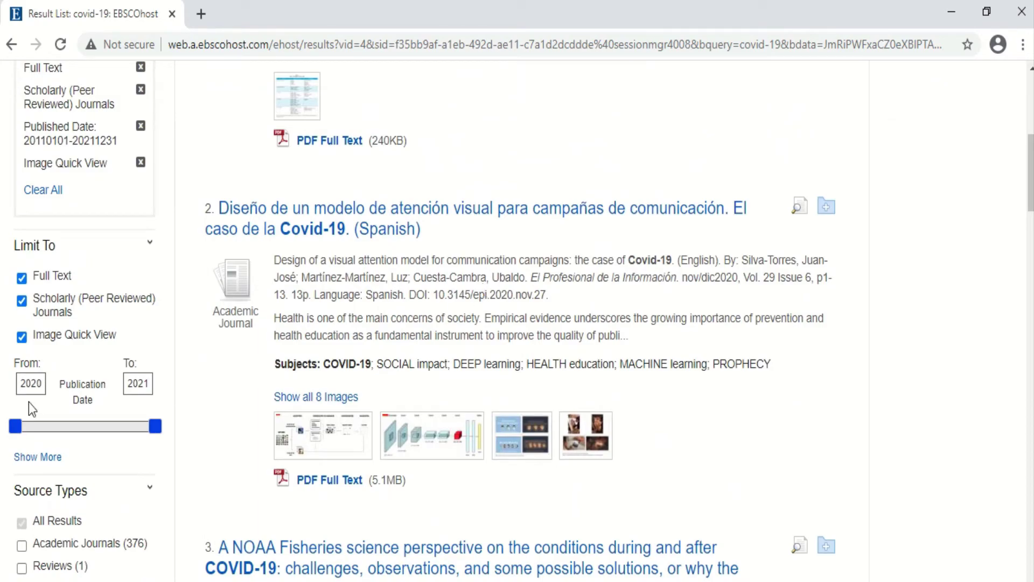
scroll(43, 405, "up", 2)
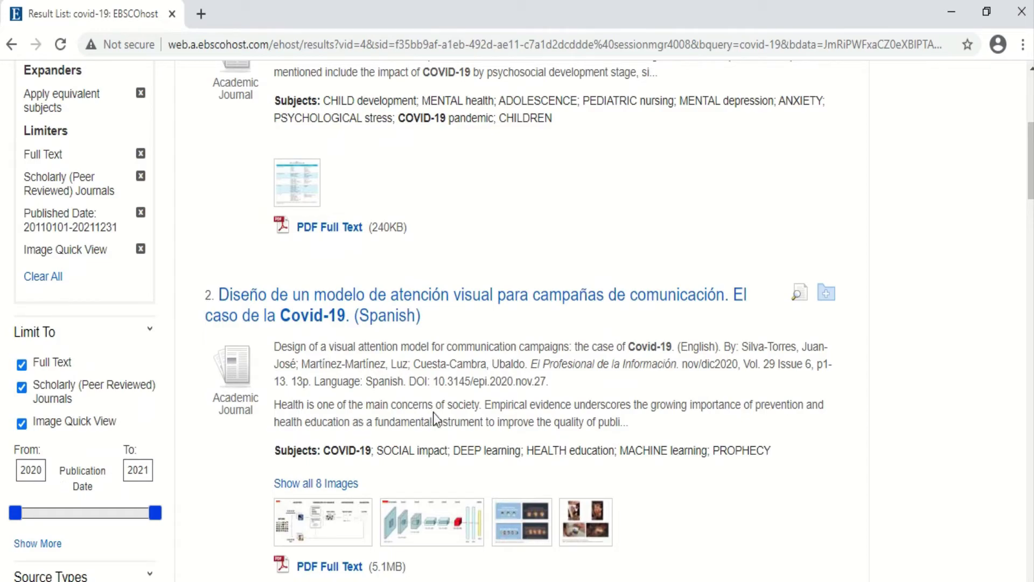
scroll(433, 413, "down", 3)
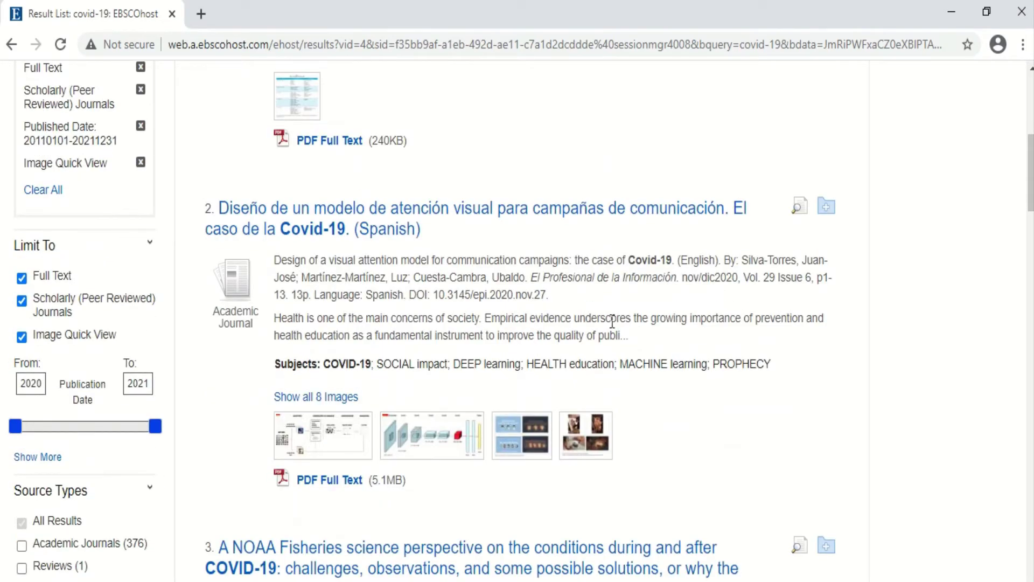
scroll(614, 319, "up", 8)
scroll(613, 324, "up", 1)
scroll(612, 328, "down", 6)
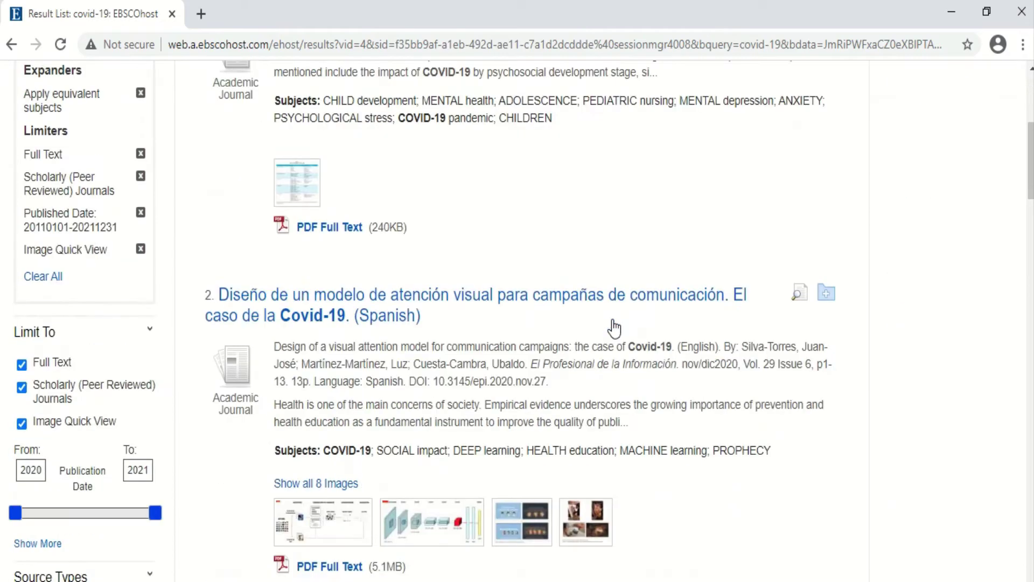
scroll(40, 491, "down", 2)
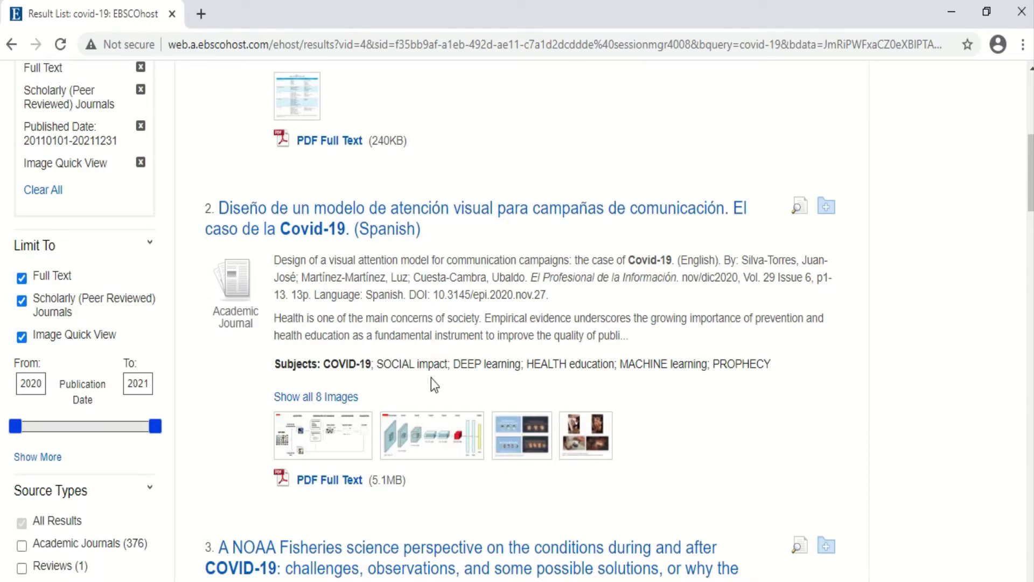
scroll(563, 380, "up", 5)
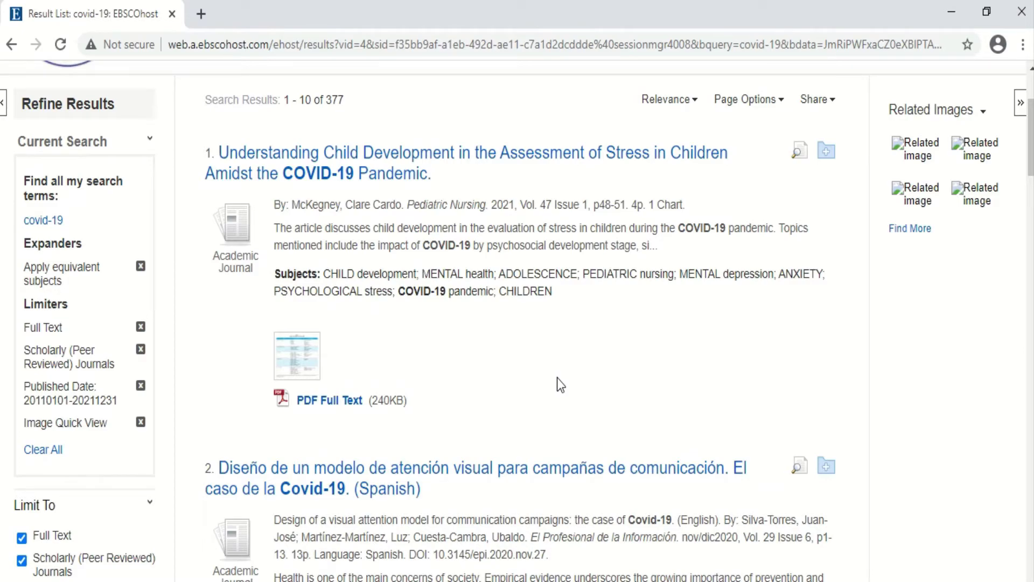
scroll(107, 515, "down", 6)
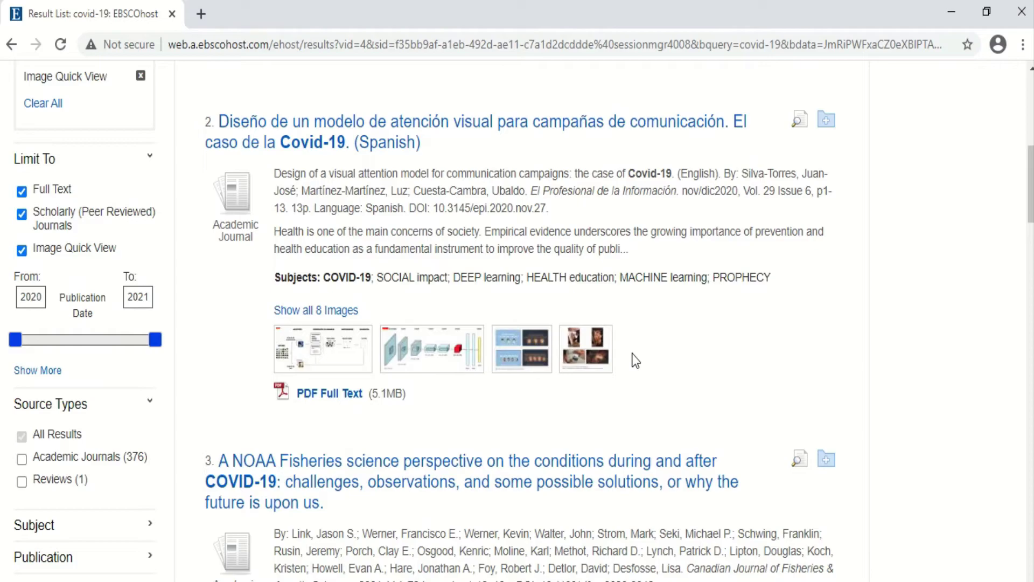
scroll(634, 360, "up", 6)
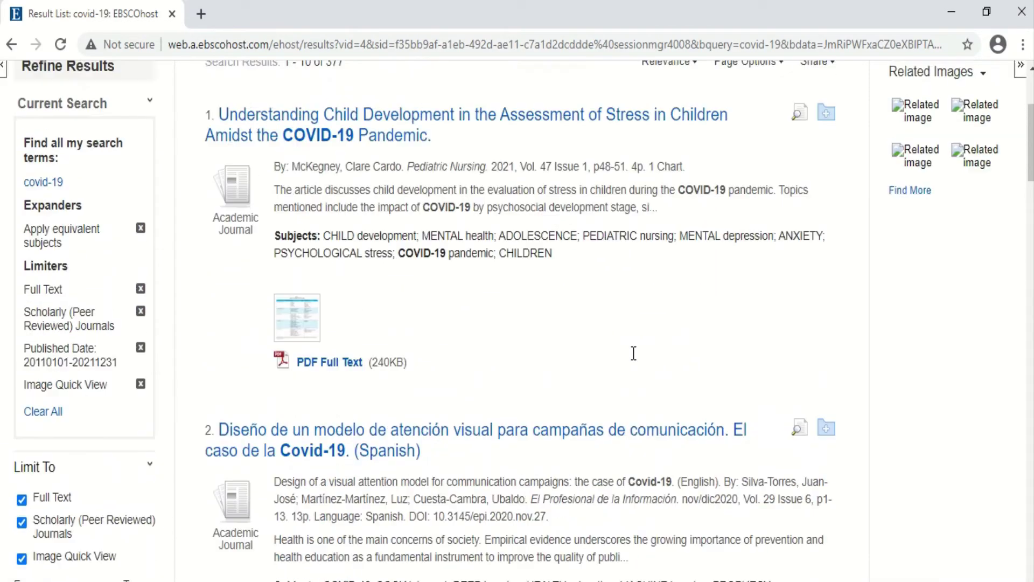
scroll(631, 353, "up", 3)
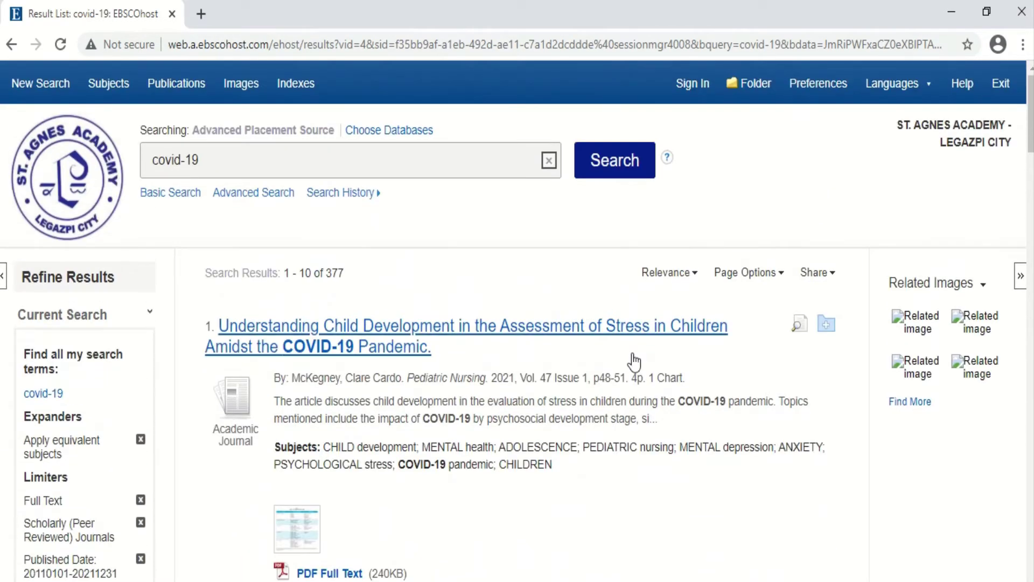
scroll(635, 360, "down", 8)
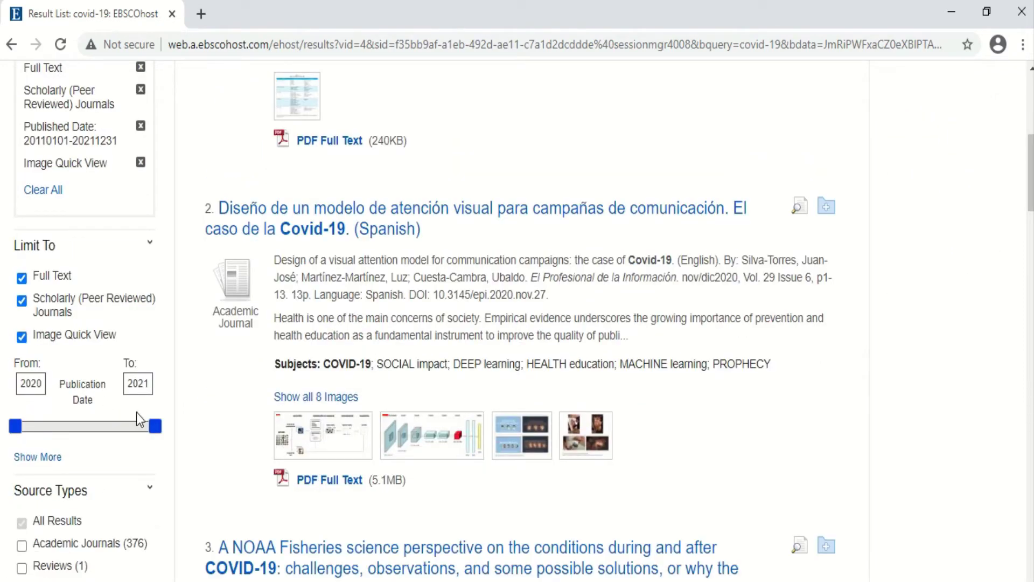
scroll(691, 357, "up", 8)
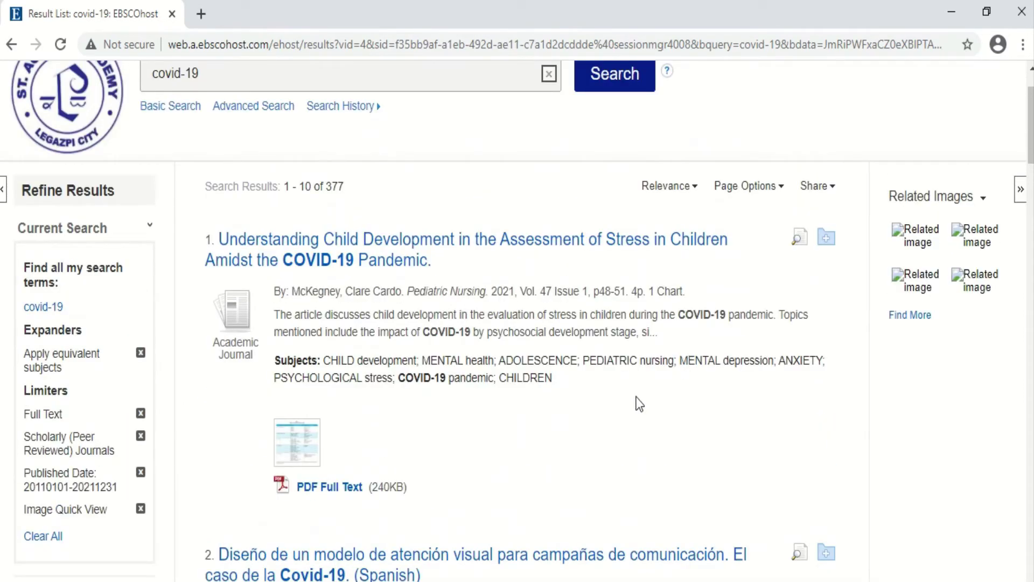
scroll(579, 399, "down", 6)
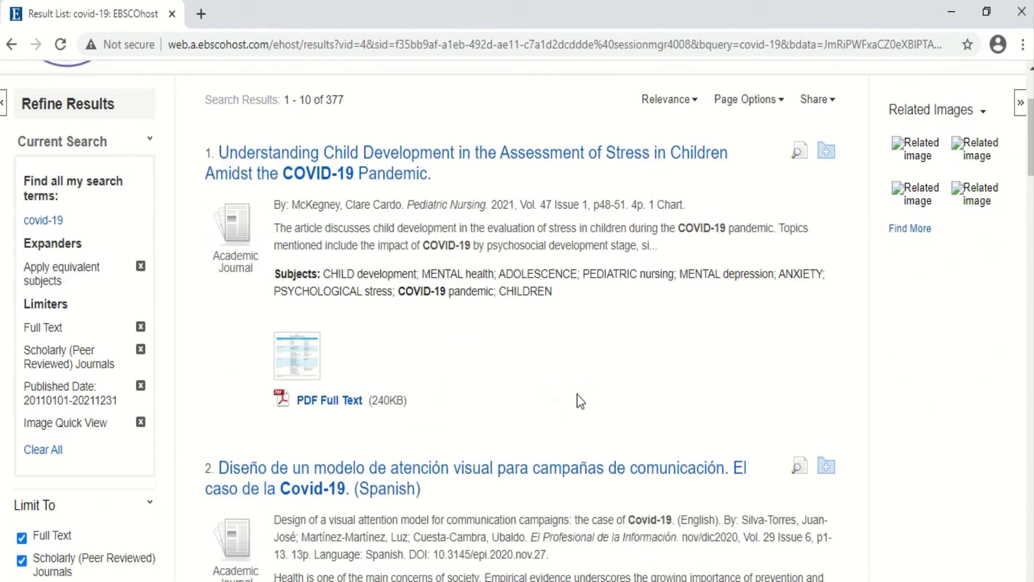
Browse the refined articles and open "Understanding Child Development in the Assessment of Stress in Children Amidst the COVID-19 Pandemic.".
scroll(577, 394, "down", 15)
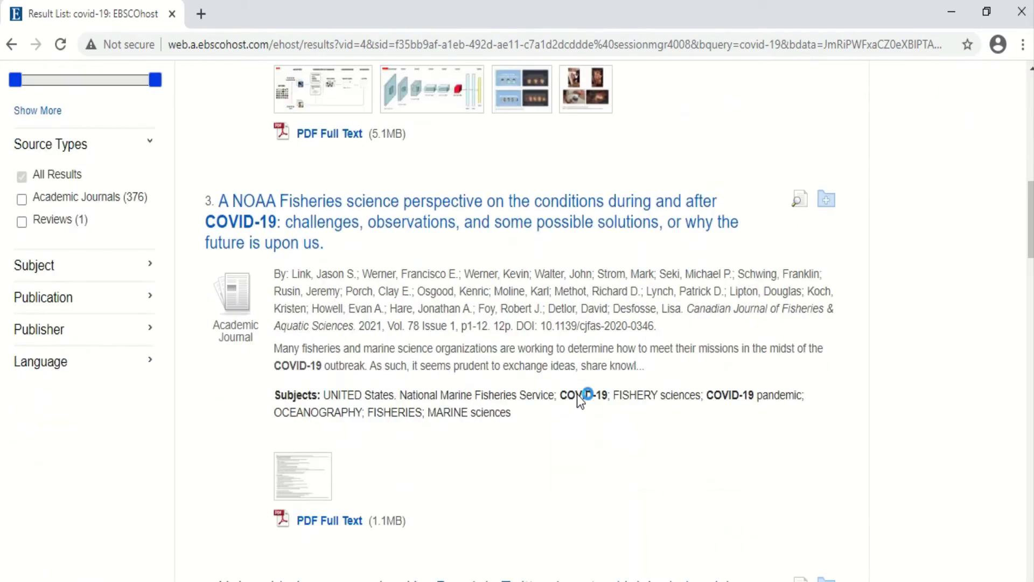
scroll(578, 394, "down", 6)
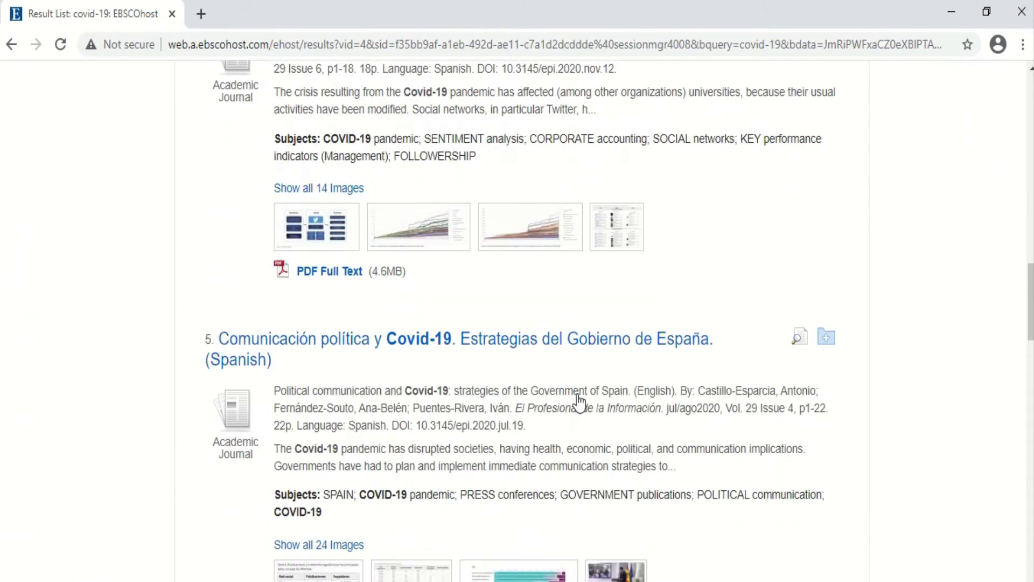
scroll(577, 395, "down", 8)
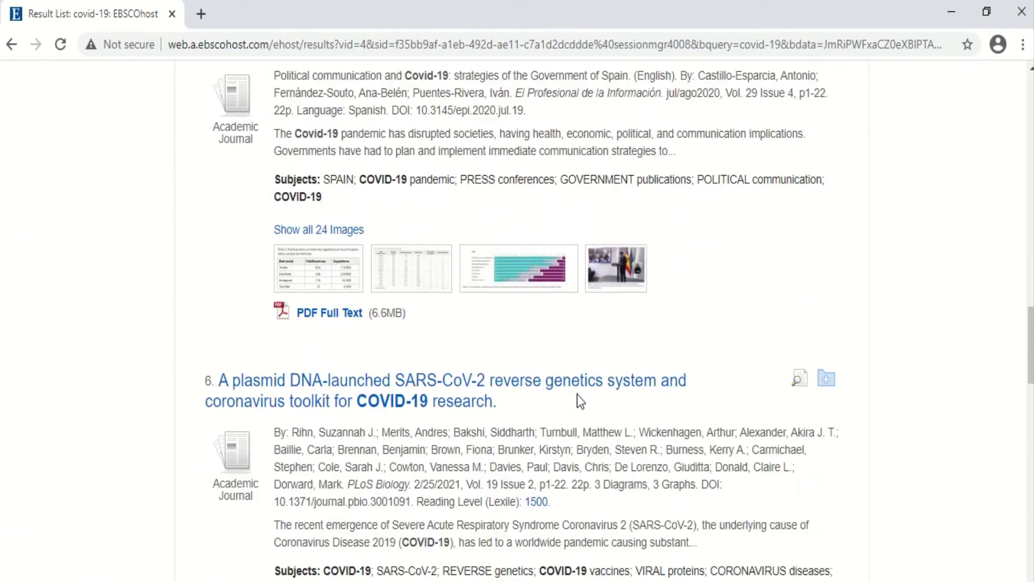
scroll(577, 399, "down", 2)
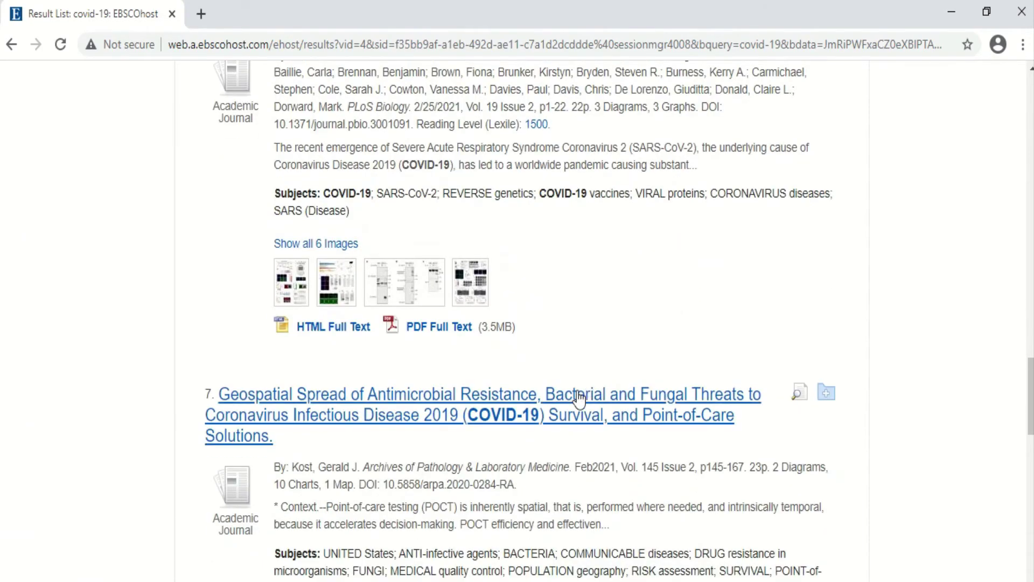
scroll(578, 399, "up", 5)
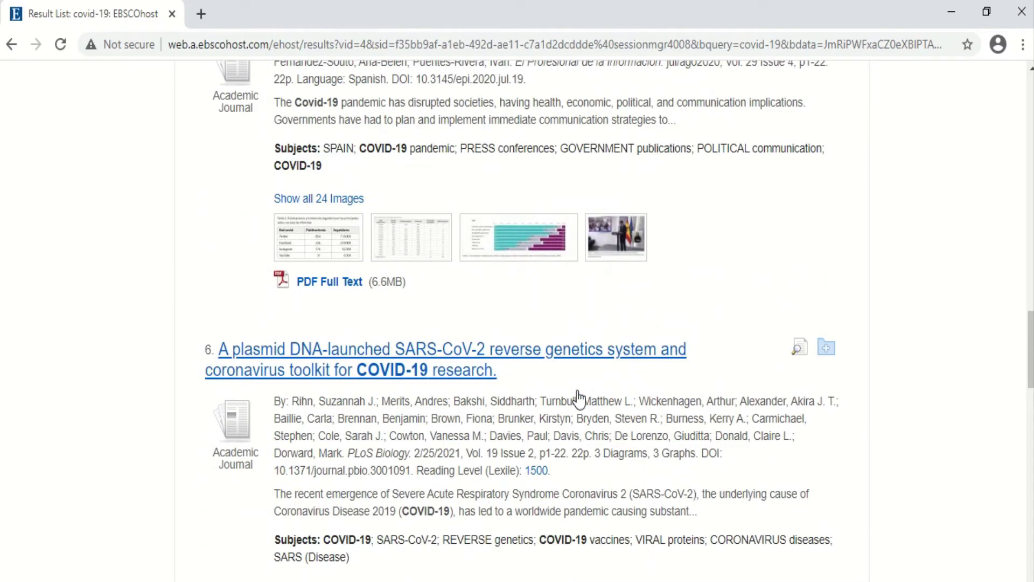
scroll(578, 398, "up", 6)
scroll(579, 390, "up", 15)
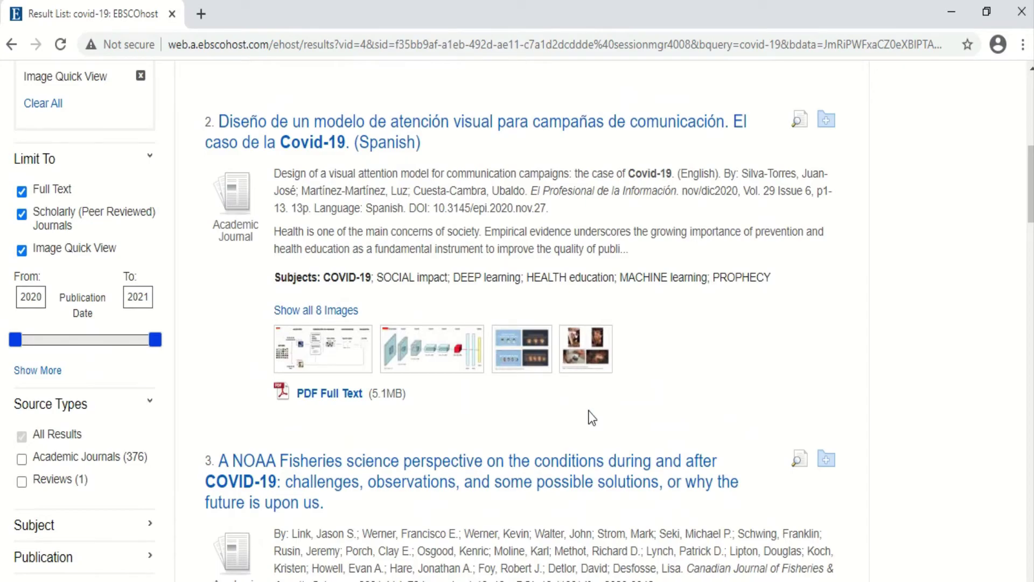
scroll(590, 418, "up", 10)
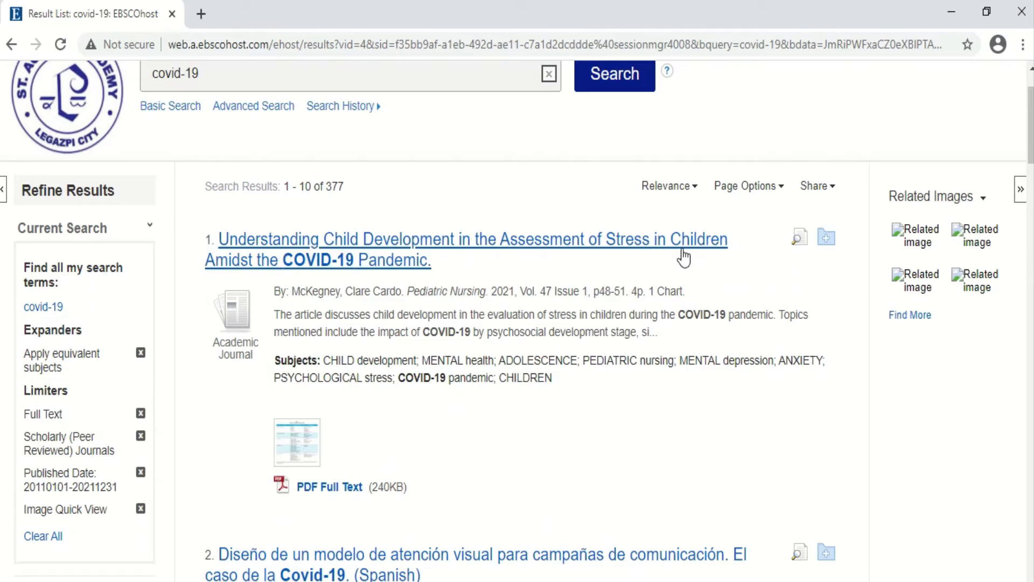
left_click(405, 253)
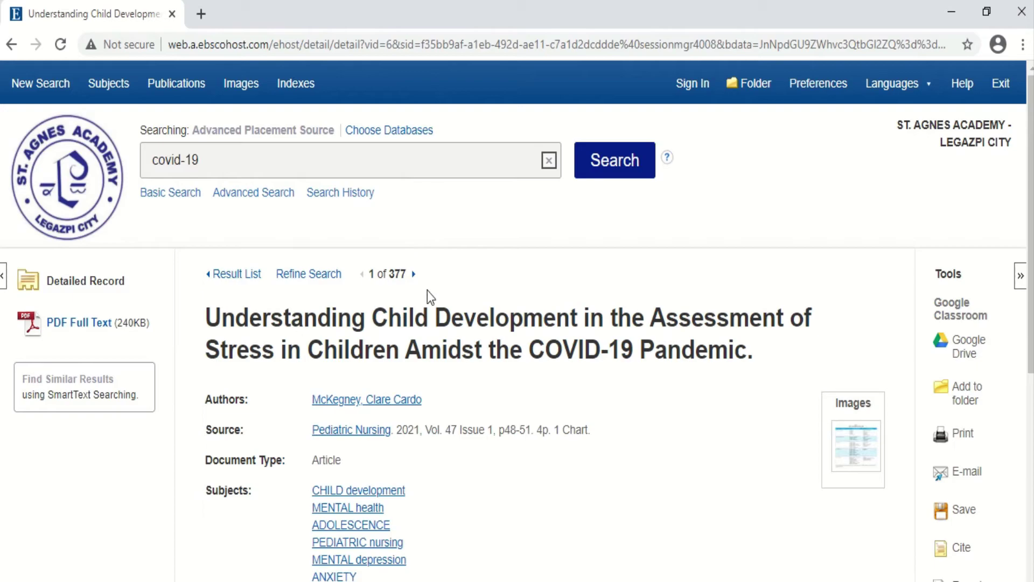
Examine the article's detailed record, including its authors, source, document type, subjects, abstract, ISSN, accession number and images.
scroll(491, 360, "down", 3)
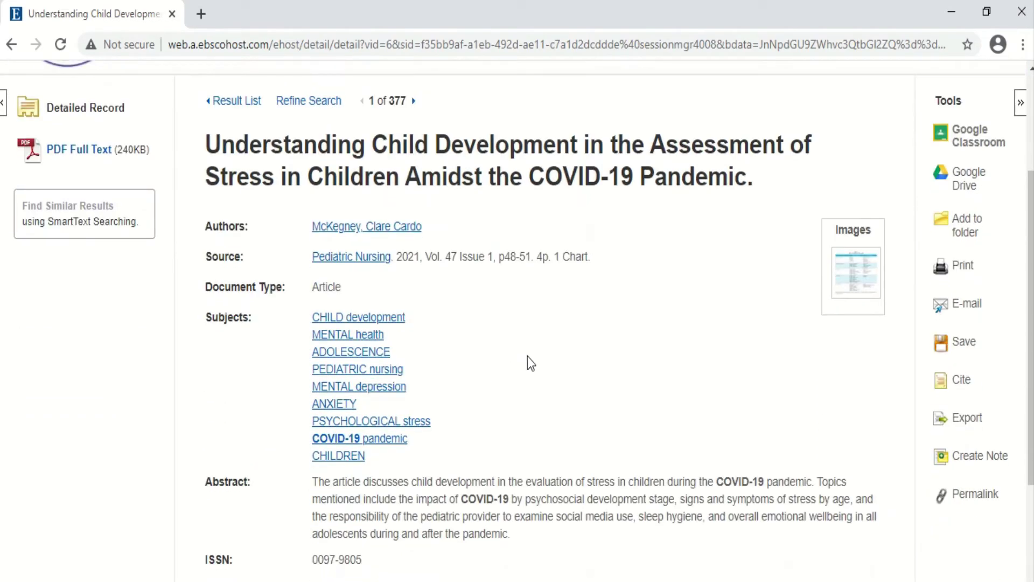
scroll(549, 354, "down", 2)
scroll(549, 354, "up", 4)
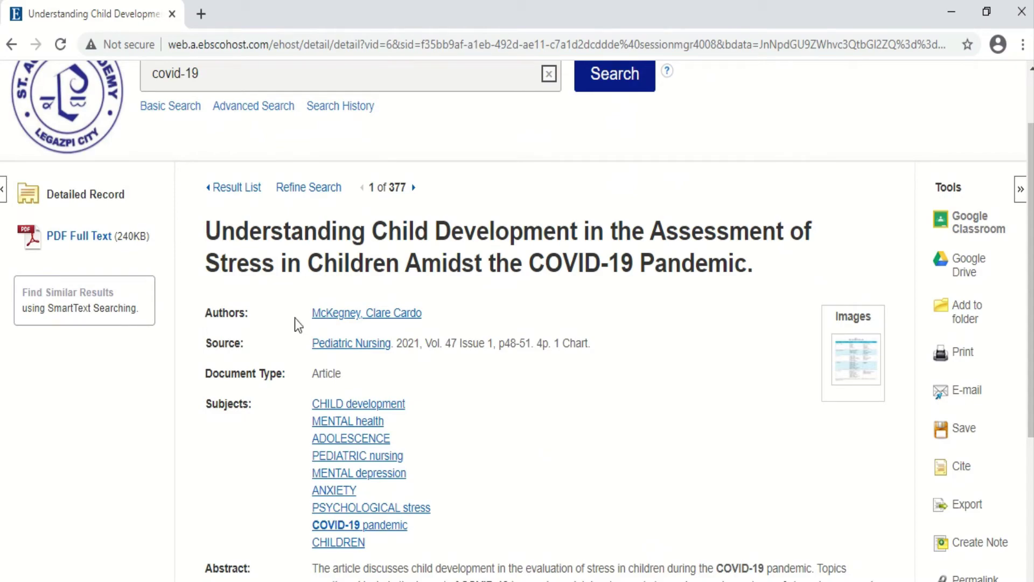
scroll(539, 310, "down", 2)
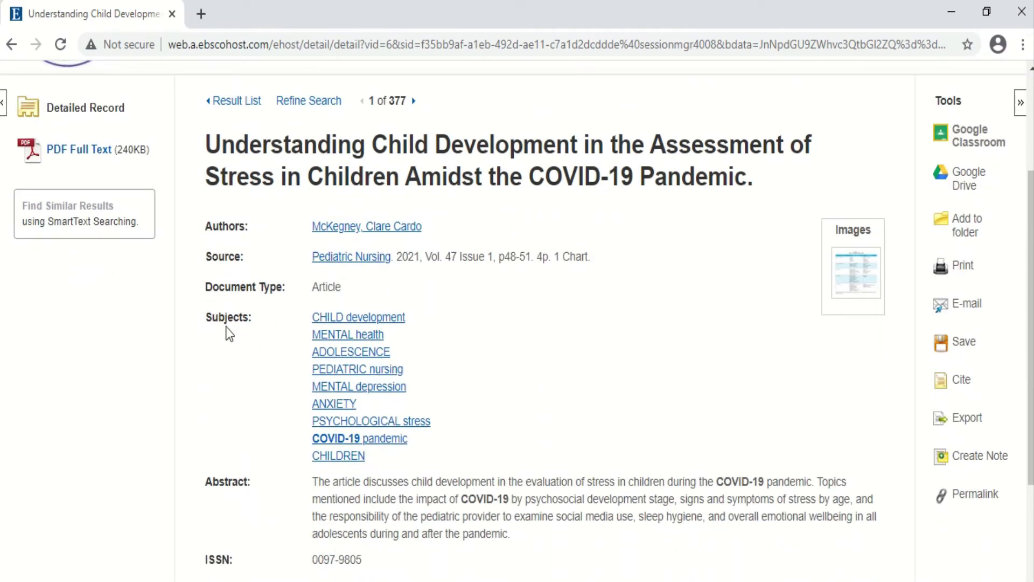
scroll(226, 329, "down", 4)
scroll(237, 328, "down", 2)
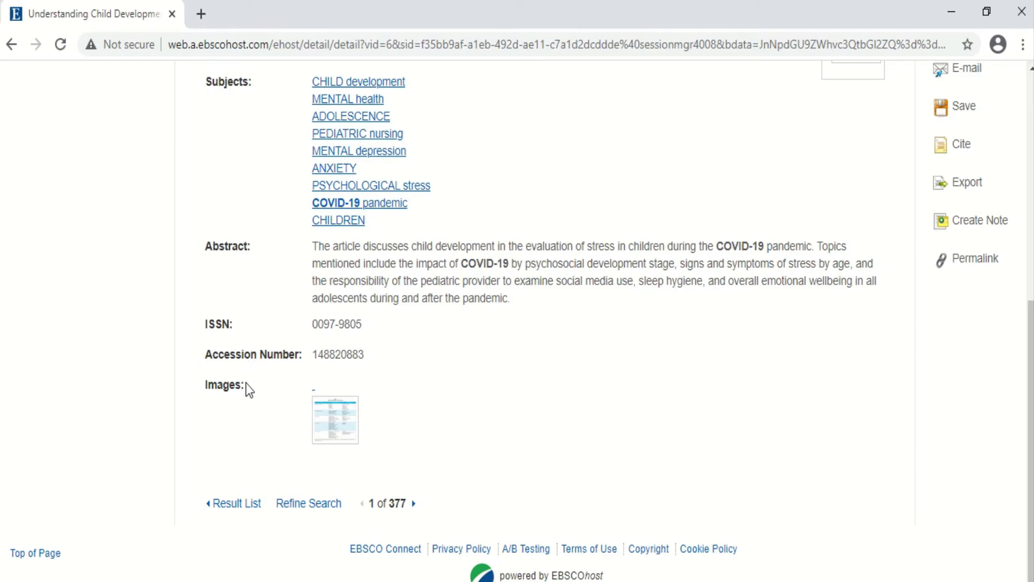
scroll(474, 375, "up", 6)
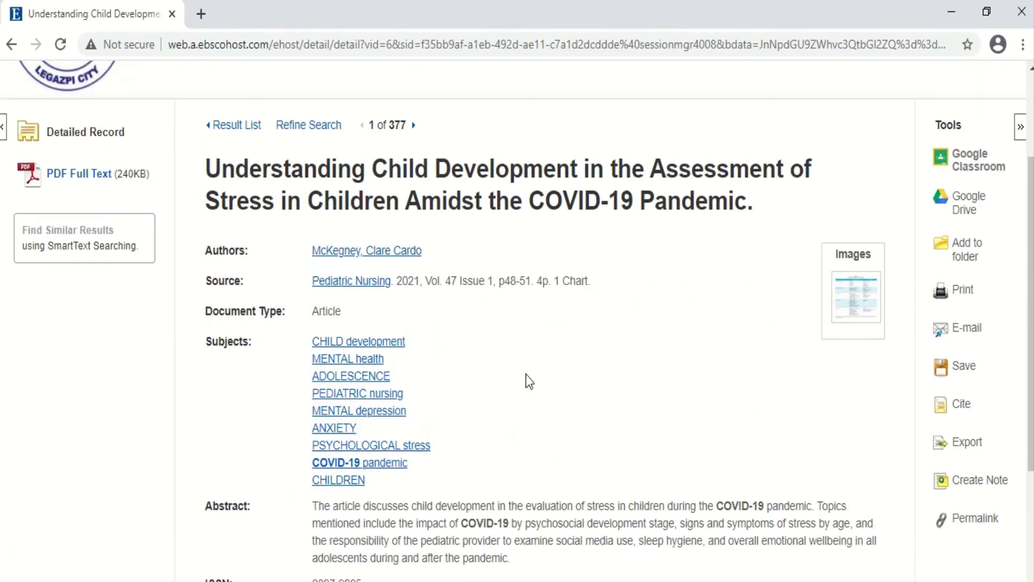
scroll(525, 375, "up", 3)
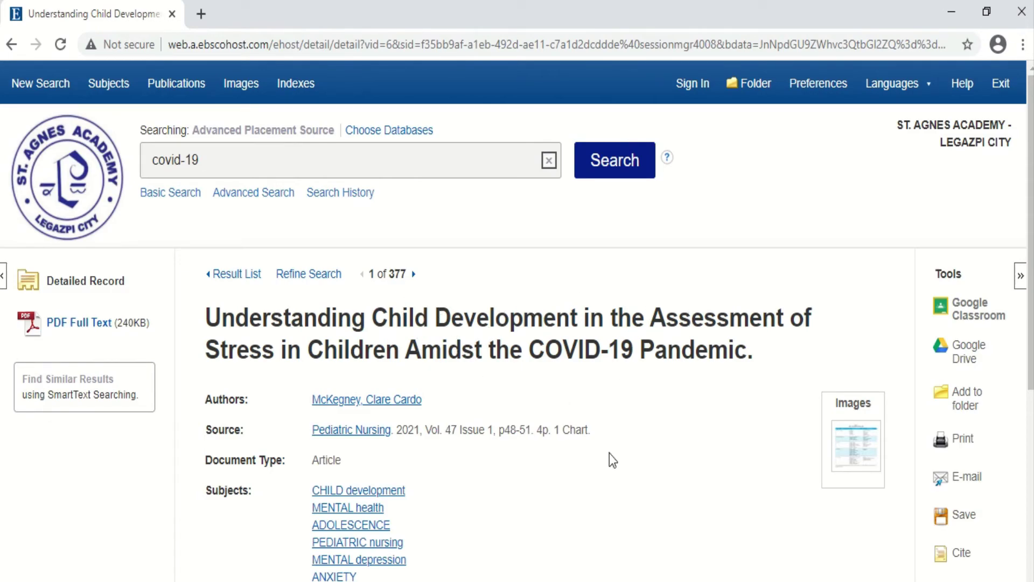
Open the article's PDF full text and bring up the save dialog for downloading it, dismissing it without saving.
left_click(76, 333)
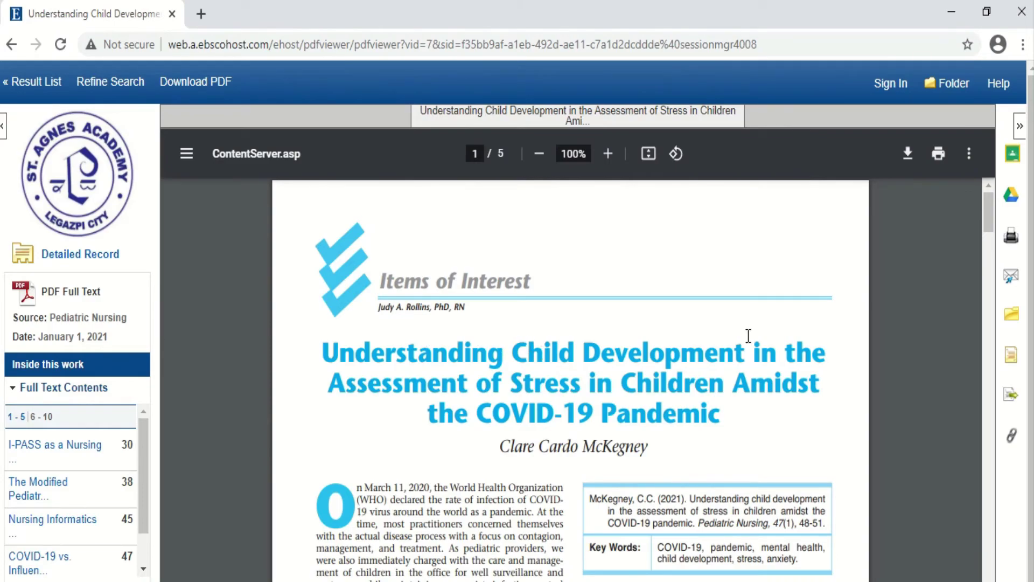
left_click_drag(987, 213, 964, 202)
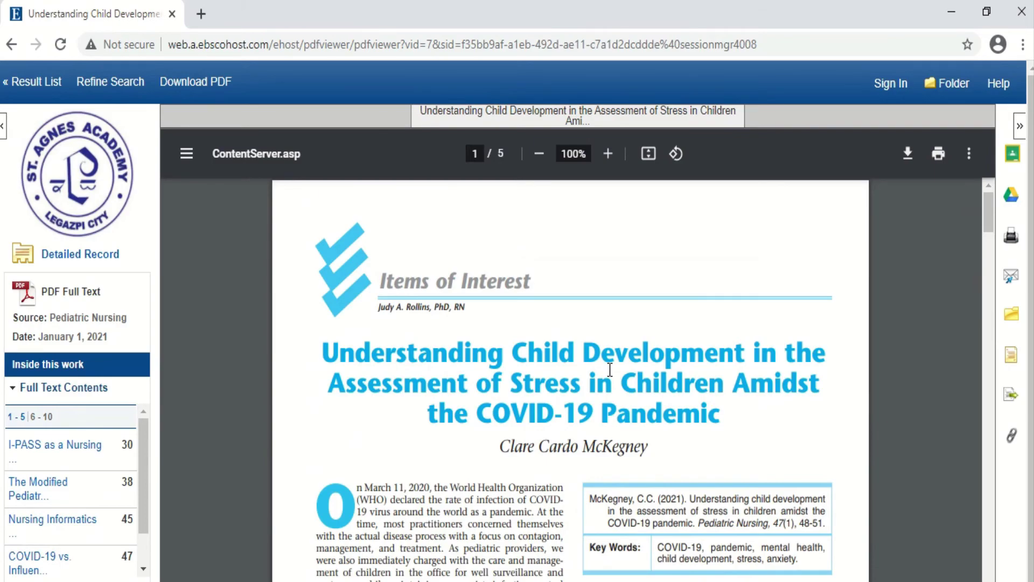
left_click(909, 156)
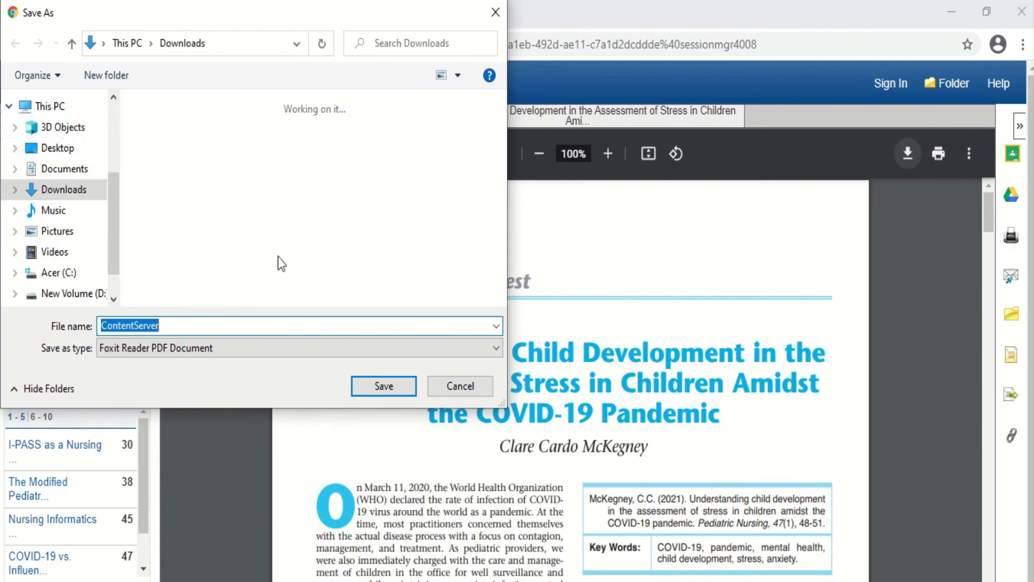
left_click(460, 385)
Read through the article's PDF from the first page to the last and return to its beginning.
scroll(676, 289, "down", 5)
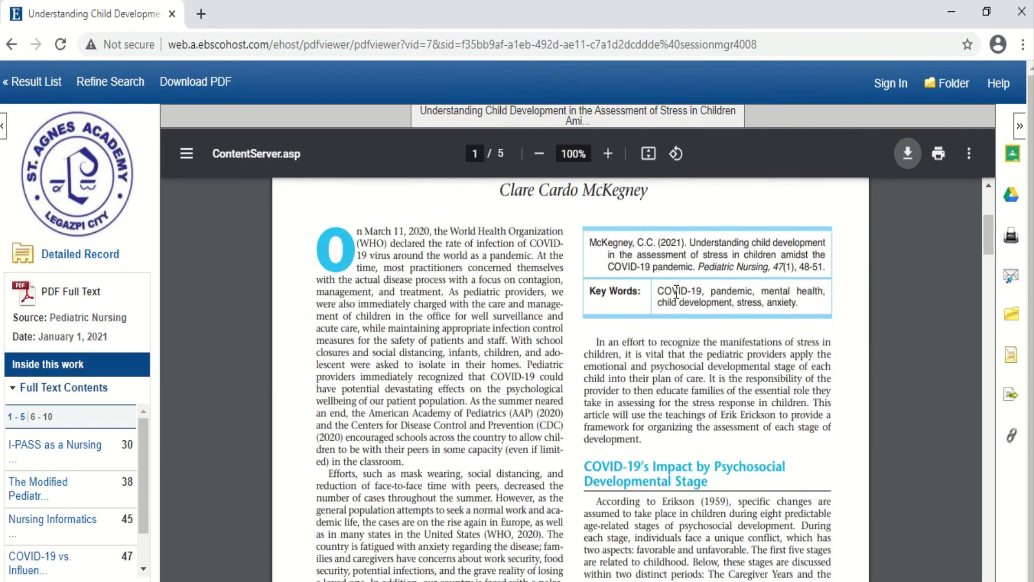
scroll(677, 291, "down", 10)
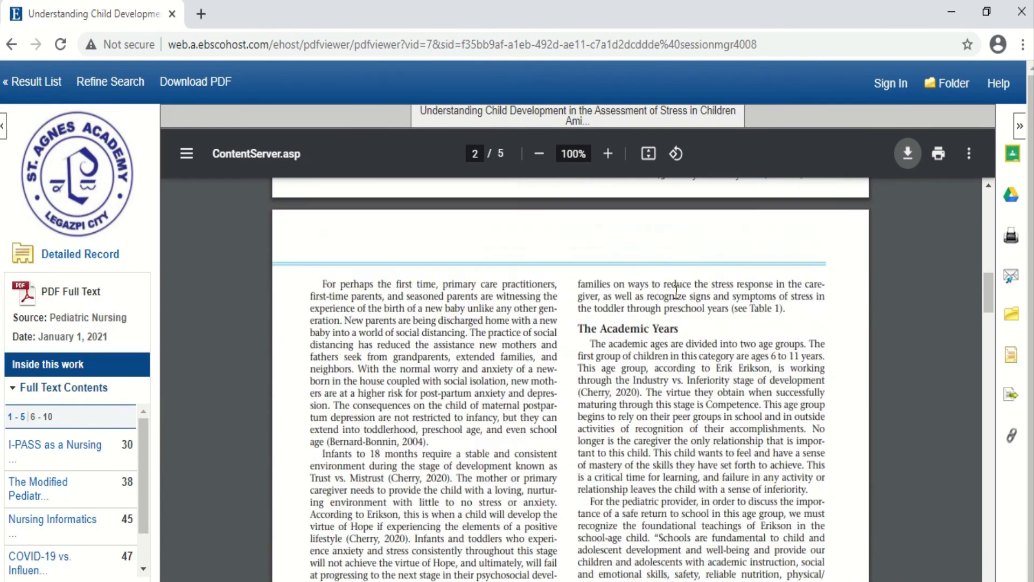
scroll(677, 291, "down", 12)
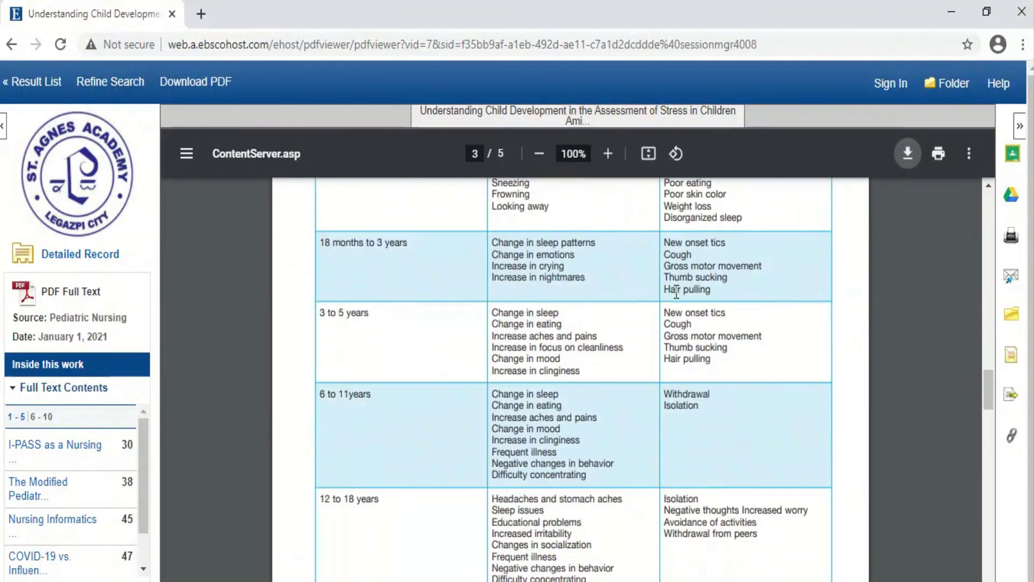
scroll(677, 292, "down", 15)
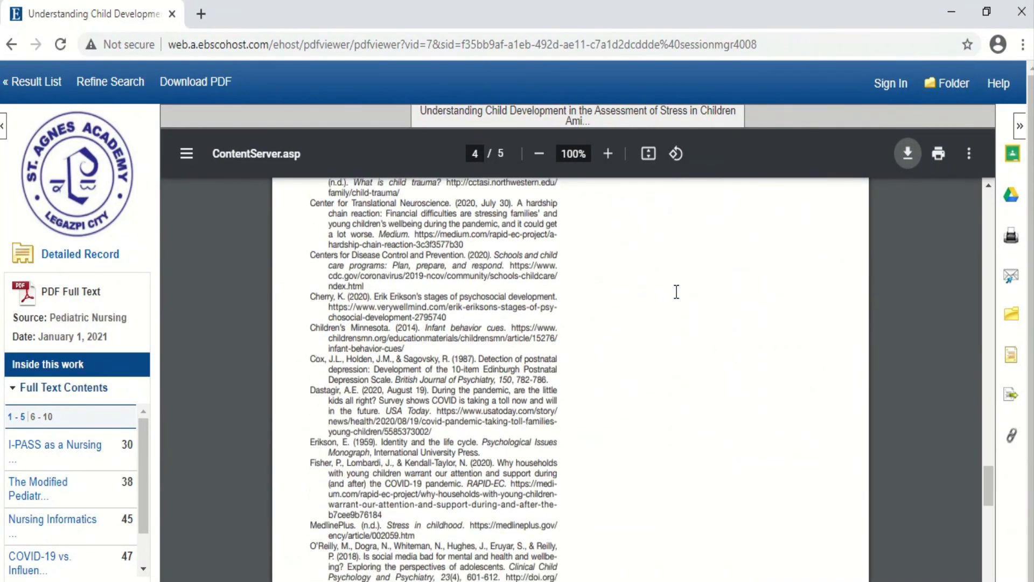
scroll(677, 292, "down", 15)
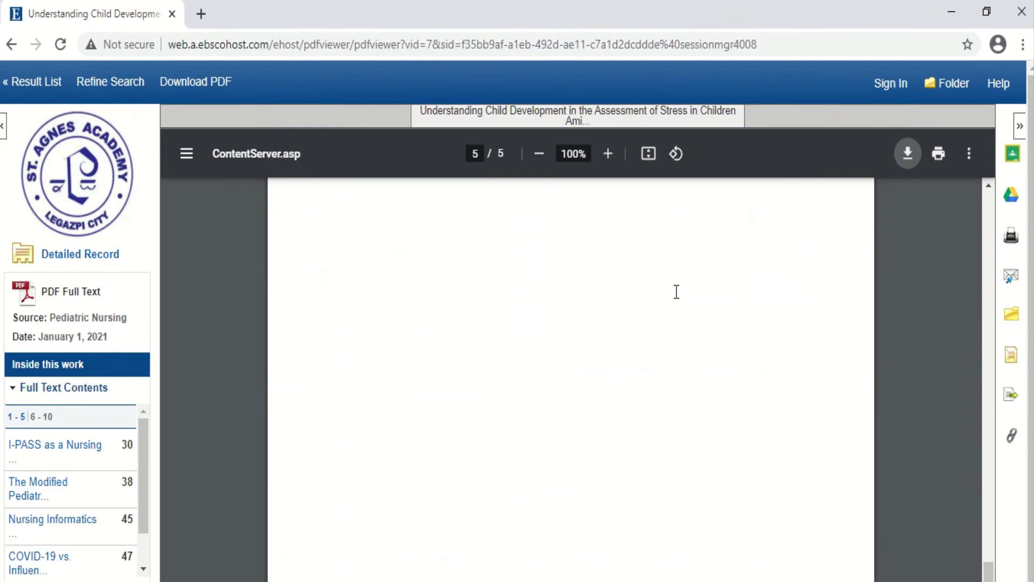
scroll(677, 291, "up", 15)
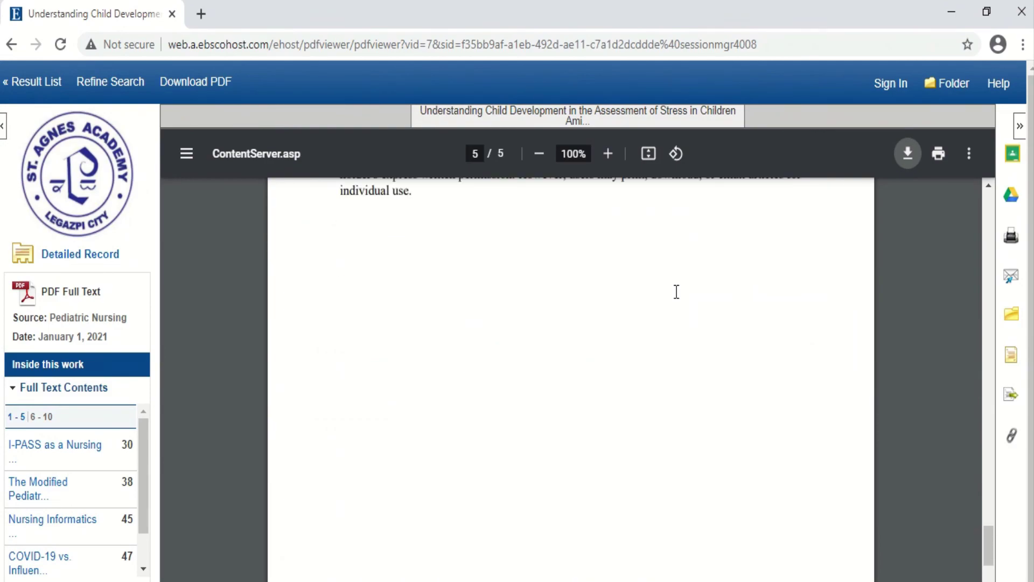
scroll(677, 292, "up", 20)
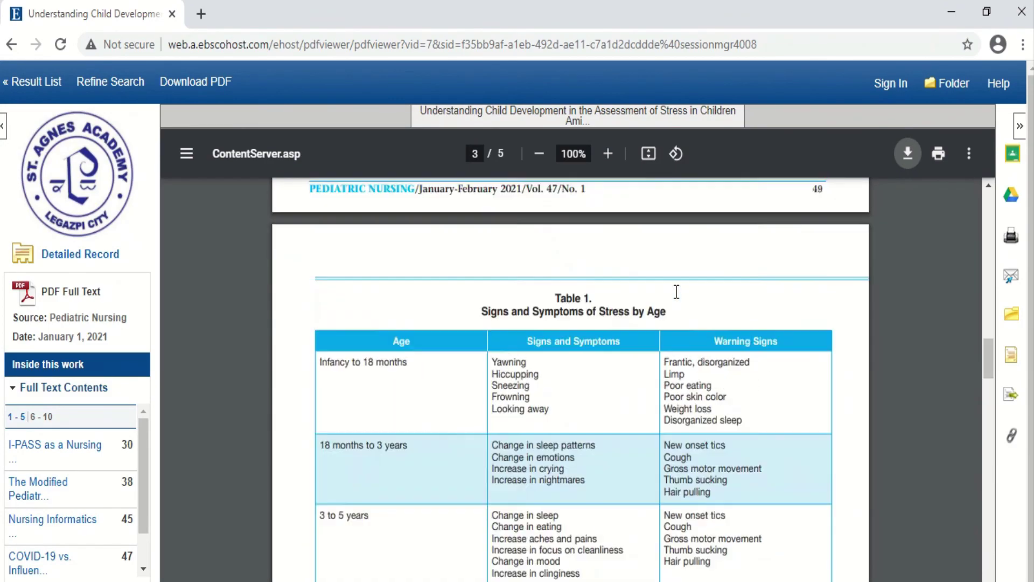
scroll(677, 292, "up", 6)
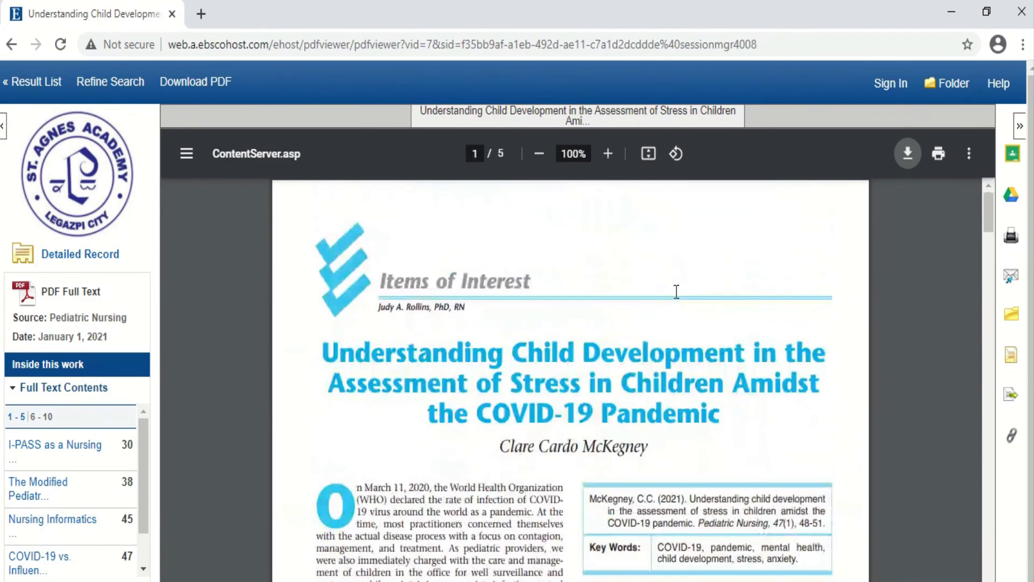